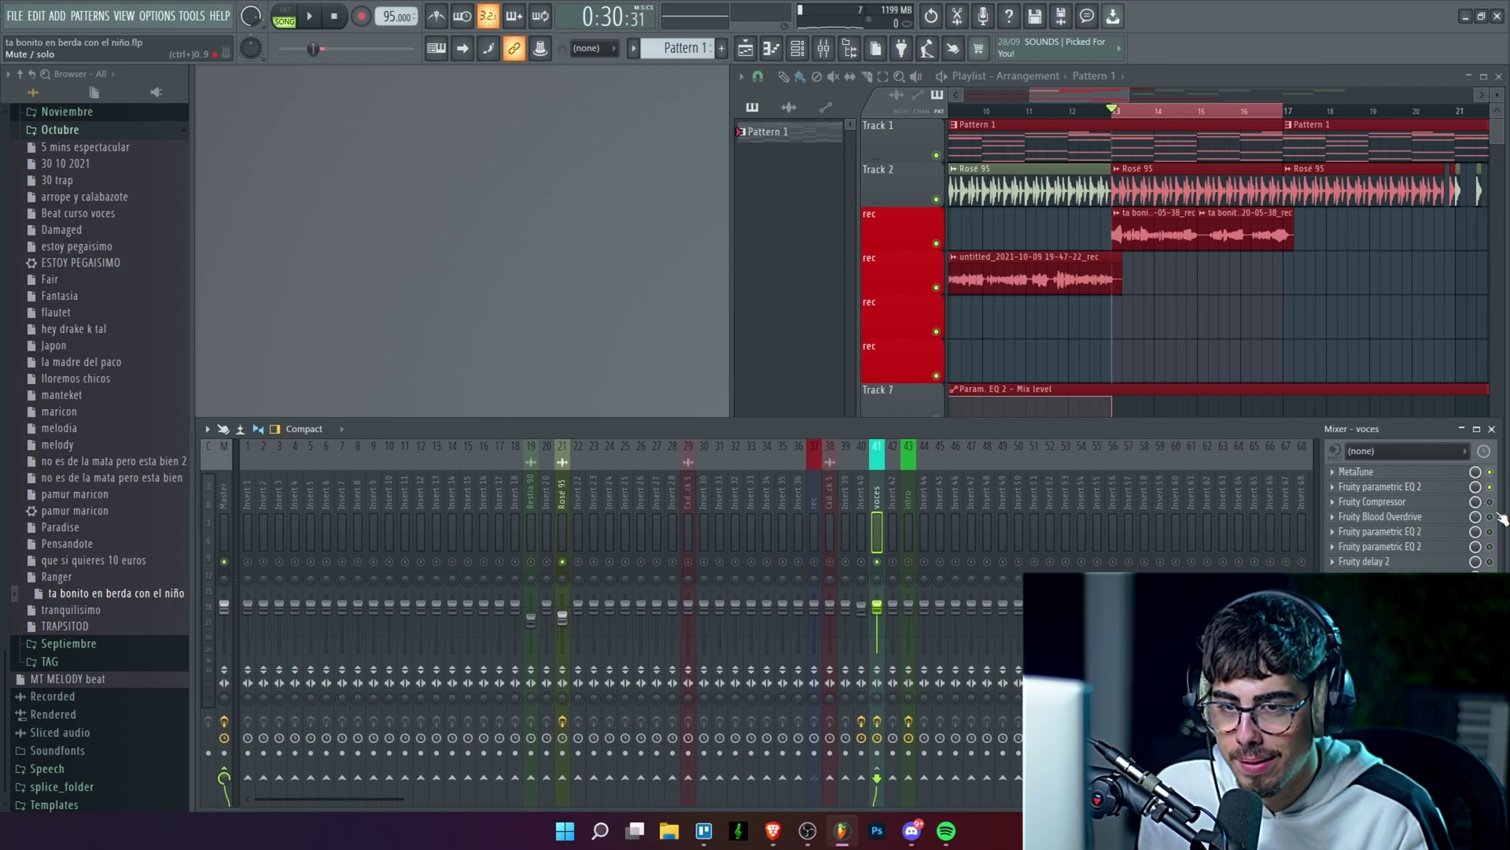
Solo the third playlist track (rec) and play its vocal from bar 13
{"action": "left_click", "coordinate": [933, 225]}
{"action": "left_click", "coordinate": [667, 429]}
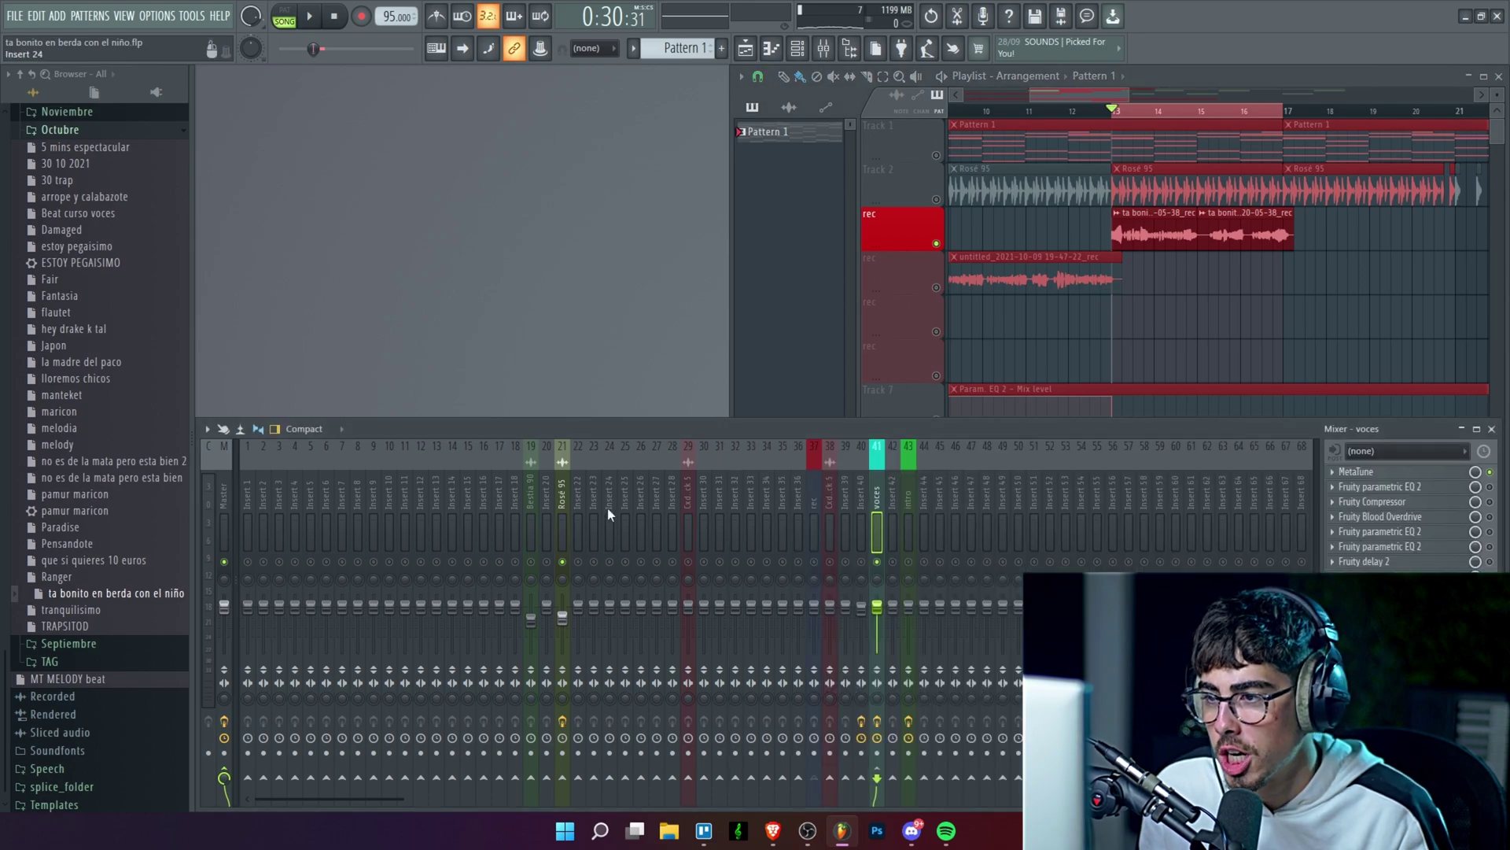
{"action": "key", "text": "space"}
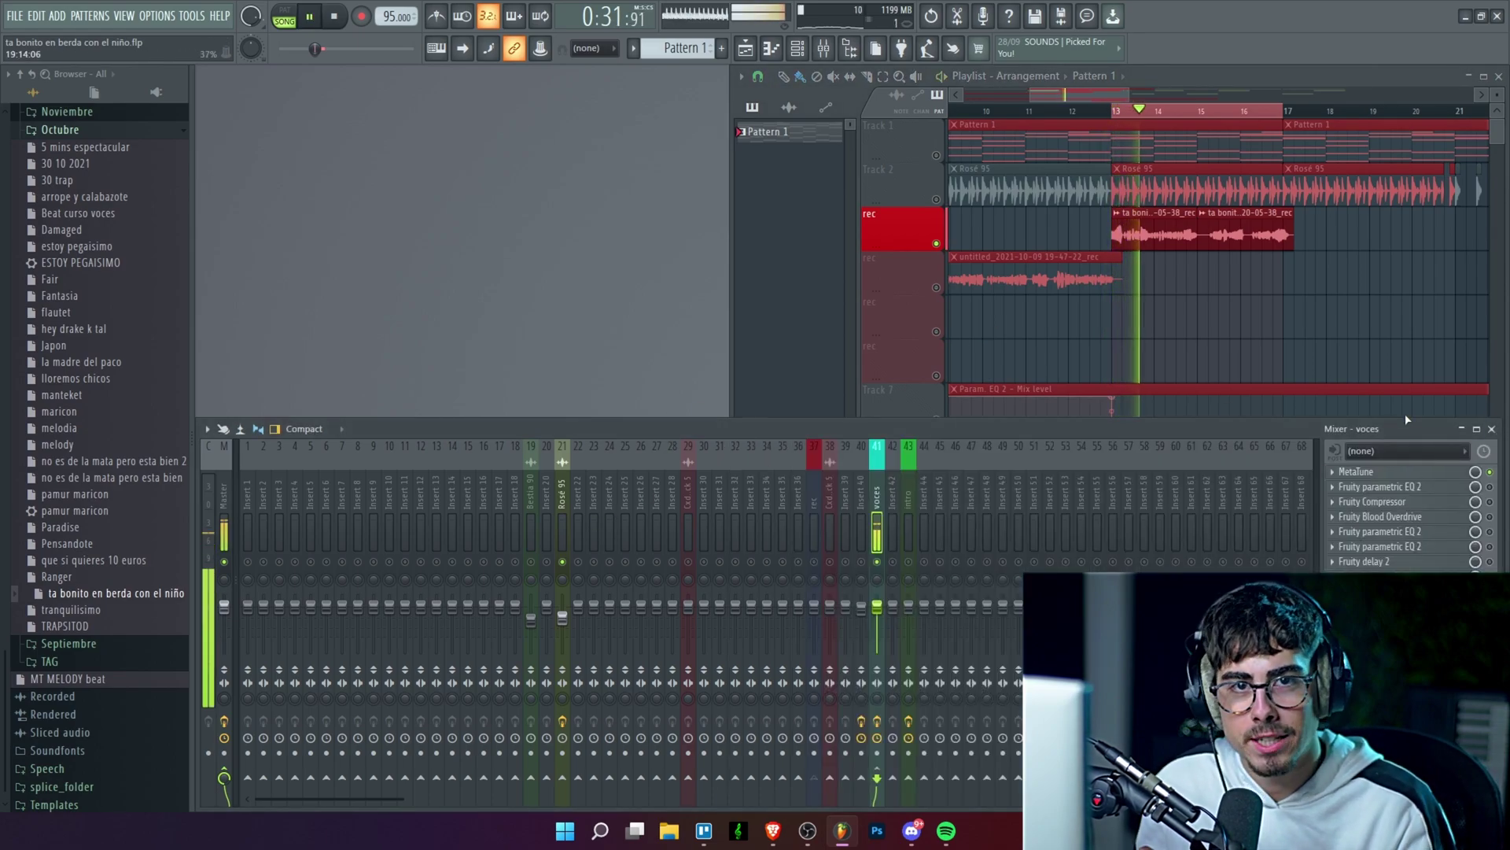
{"action": "key", "text": "space"}
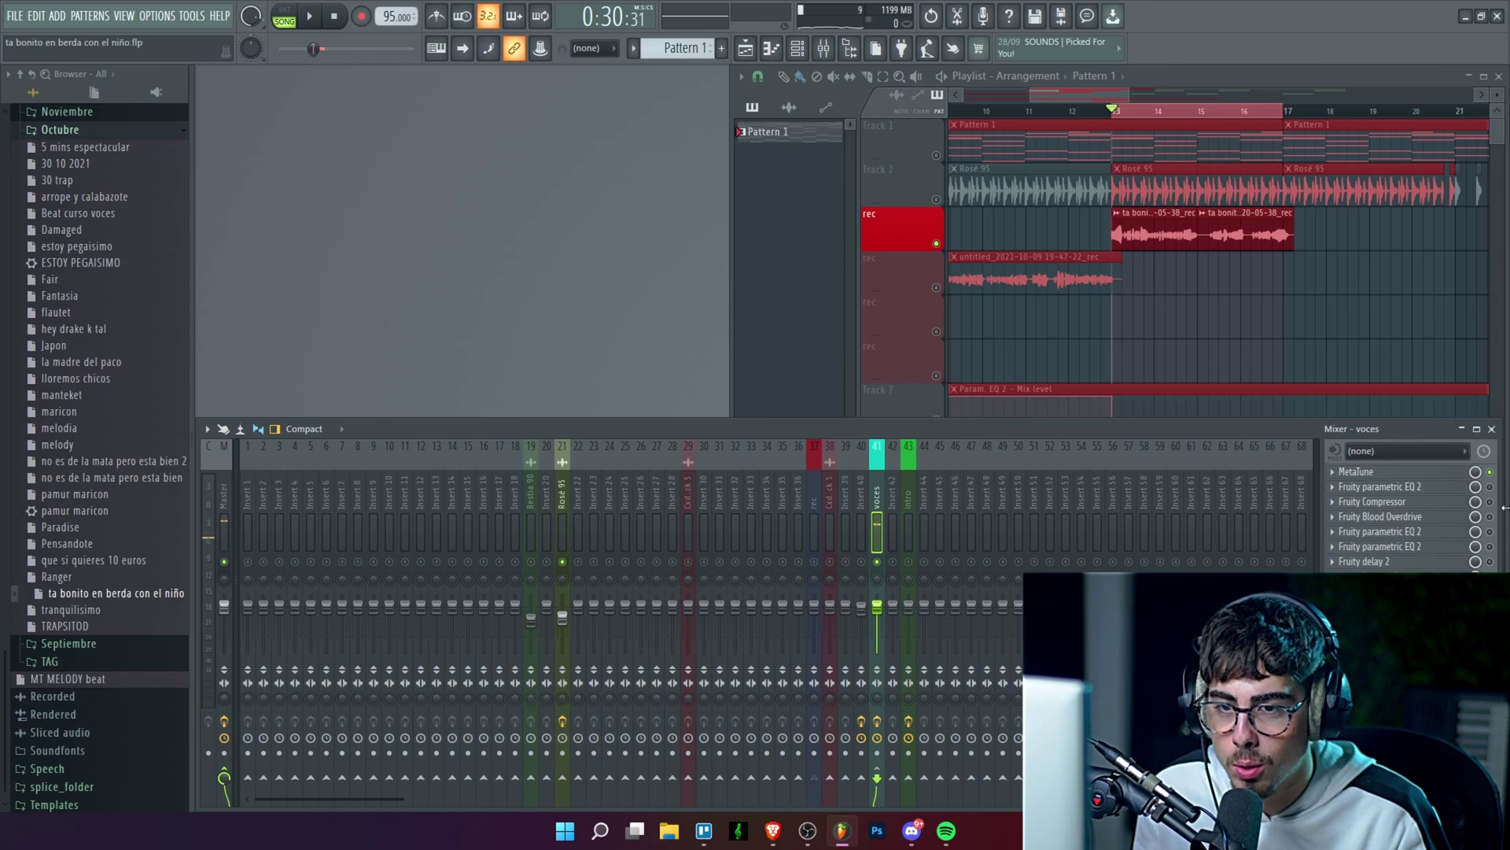
{"action": "key", "text": "space"}
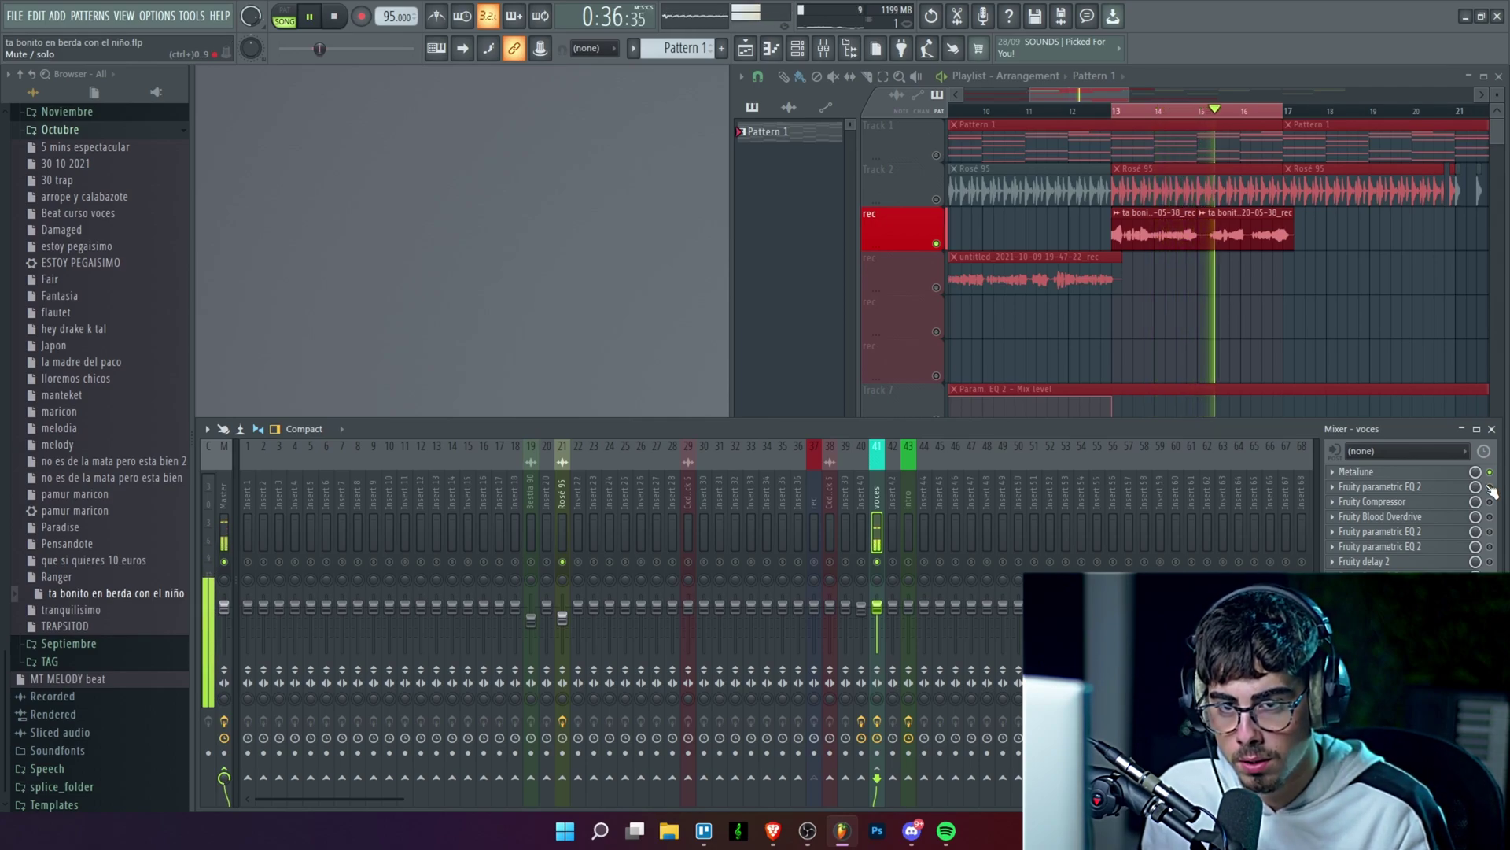
{"action": "key", "text": "space"}
Open the first Fruity parametric EQ 2 on the voces channel and slightly reduce band 4's cut while auditioning the vocal
{"action": "left_click", "coordinate": [1408, 487]}
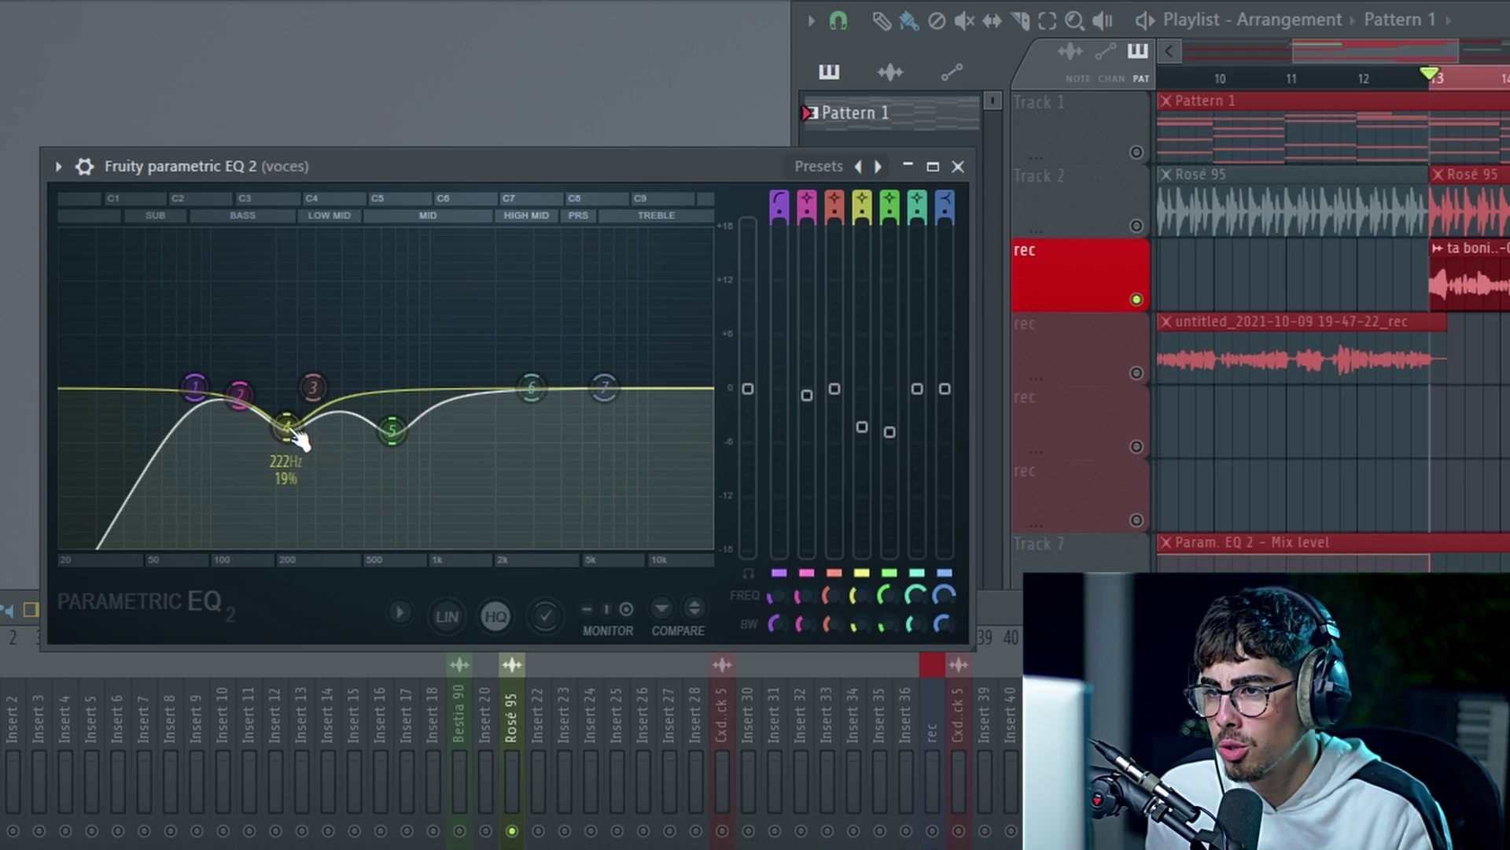
{"action": "mouse_move", "coordinate": [862, 429]}
{"action": "left_mouse_down"}
{"action": "mouse_move", "coordinate": [863, 238]}
{"action": "mouse_move", "coordinate": [862, 429]}
{"action": "left_mouse_up"}
{"action": "key", "text": "space"}
{"action": "key", "text": "ctrl+z"}
{"action": "key", "text": "ctrl+z"}
{"action": "mouse_move", "coordinate": [862, 430]}
{"action": "left_mouse_down"}
{"action": "mouse_move", "coordinate": [862, 462]}
{"action": "mouse_move", "coordinate": [862, 421]}
{"action": "left_mouse_up"}
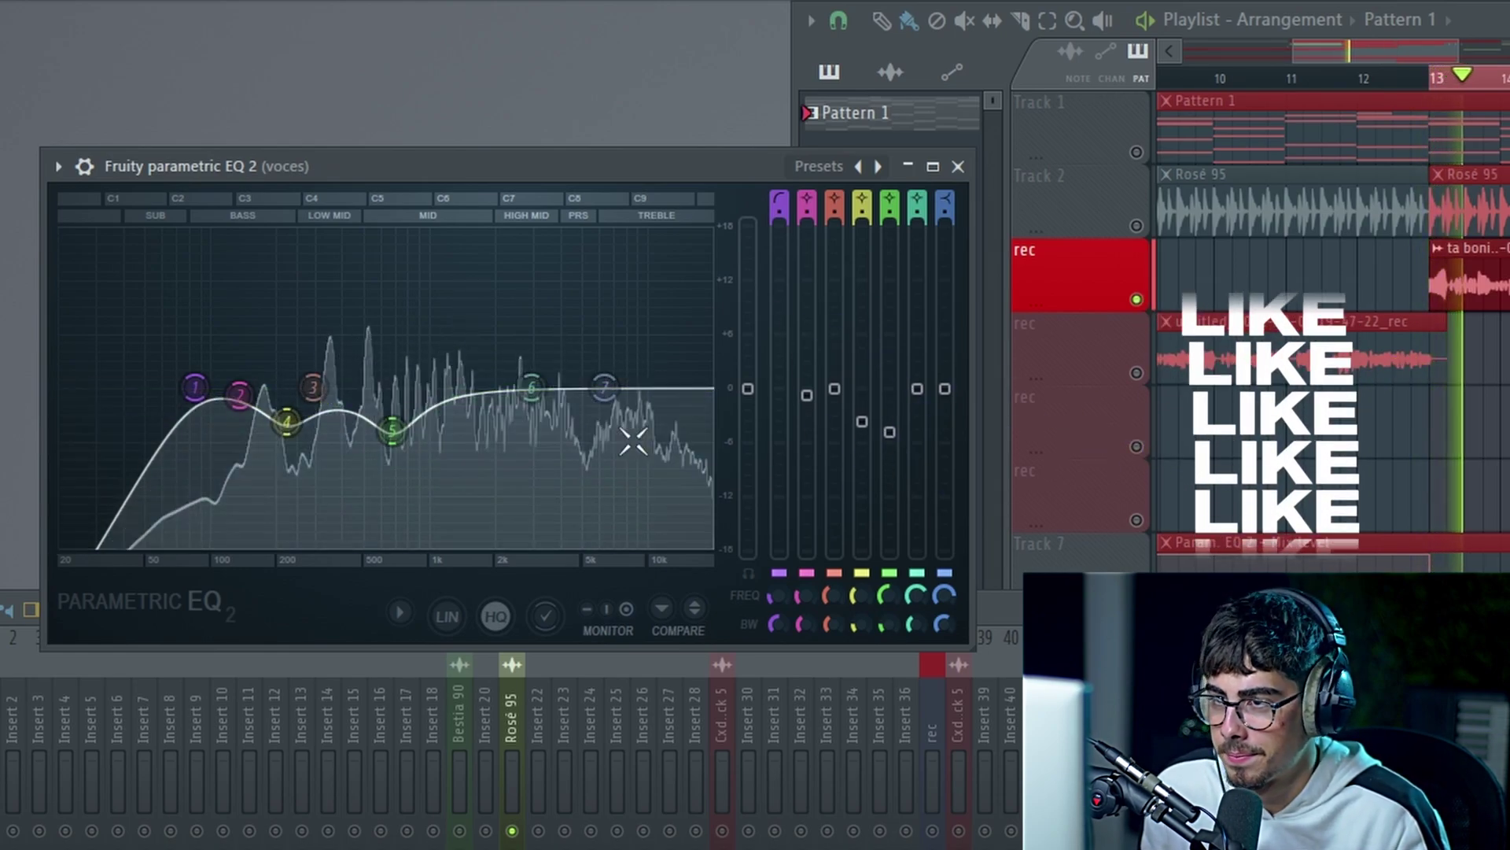
{"action": "key", "text": "space"}
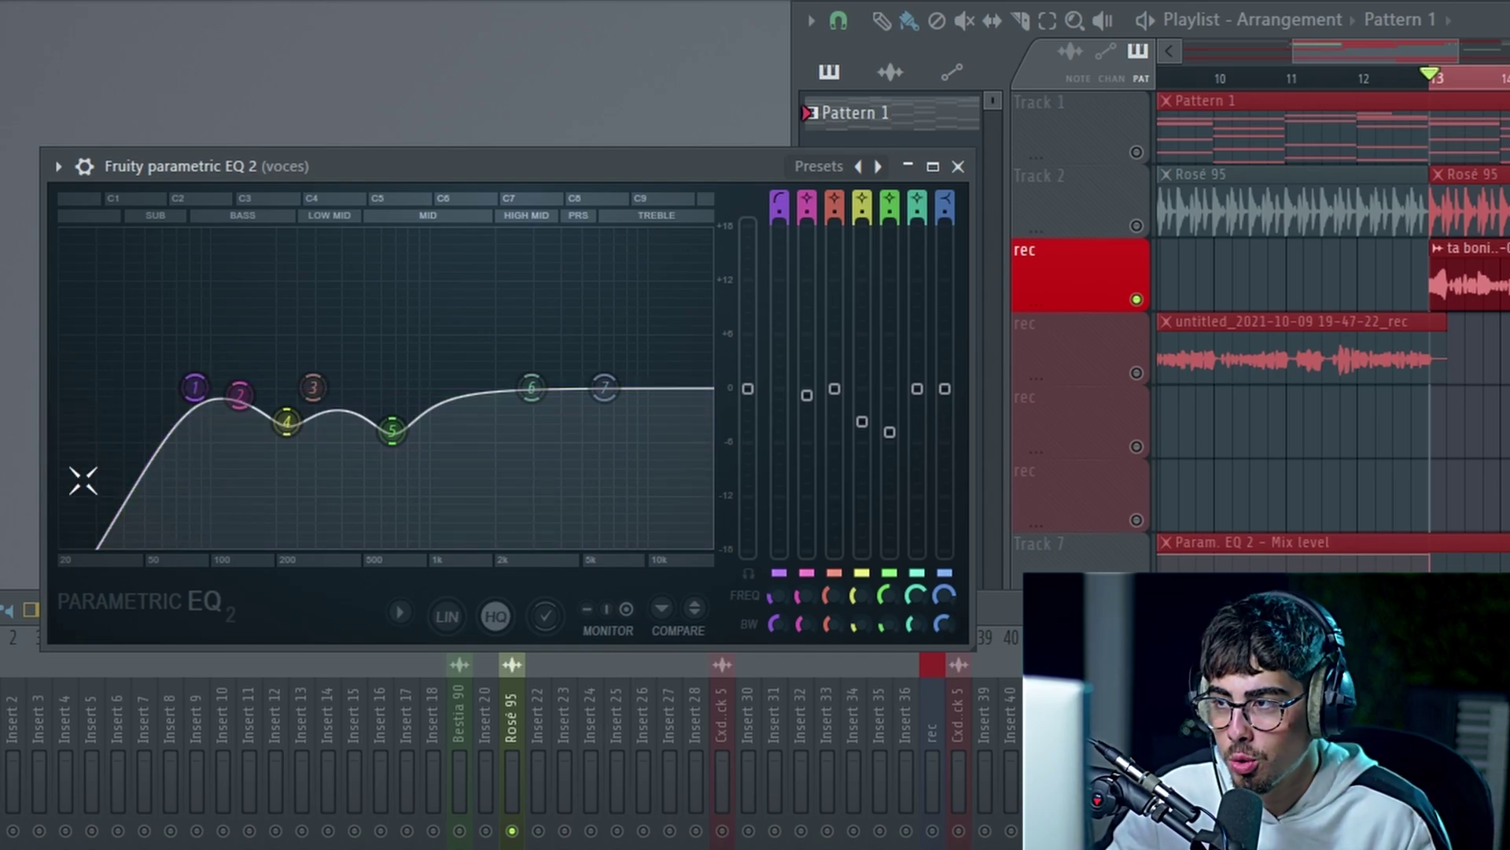
Play the soloed vocal and examine its level on the Master meter, and close the EQ window
{"action": "left_click", "coordinate": [1227, 692]}
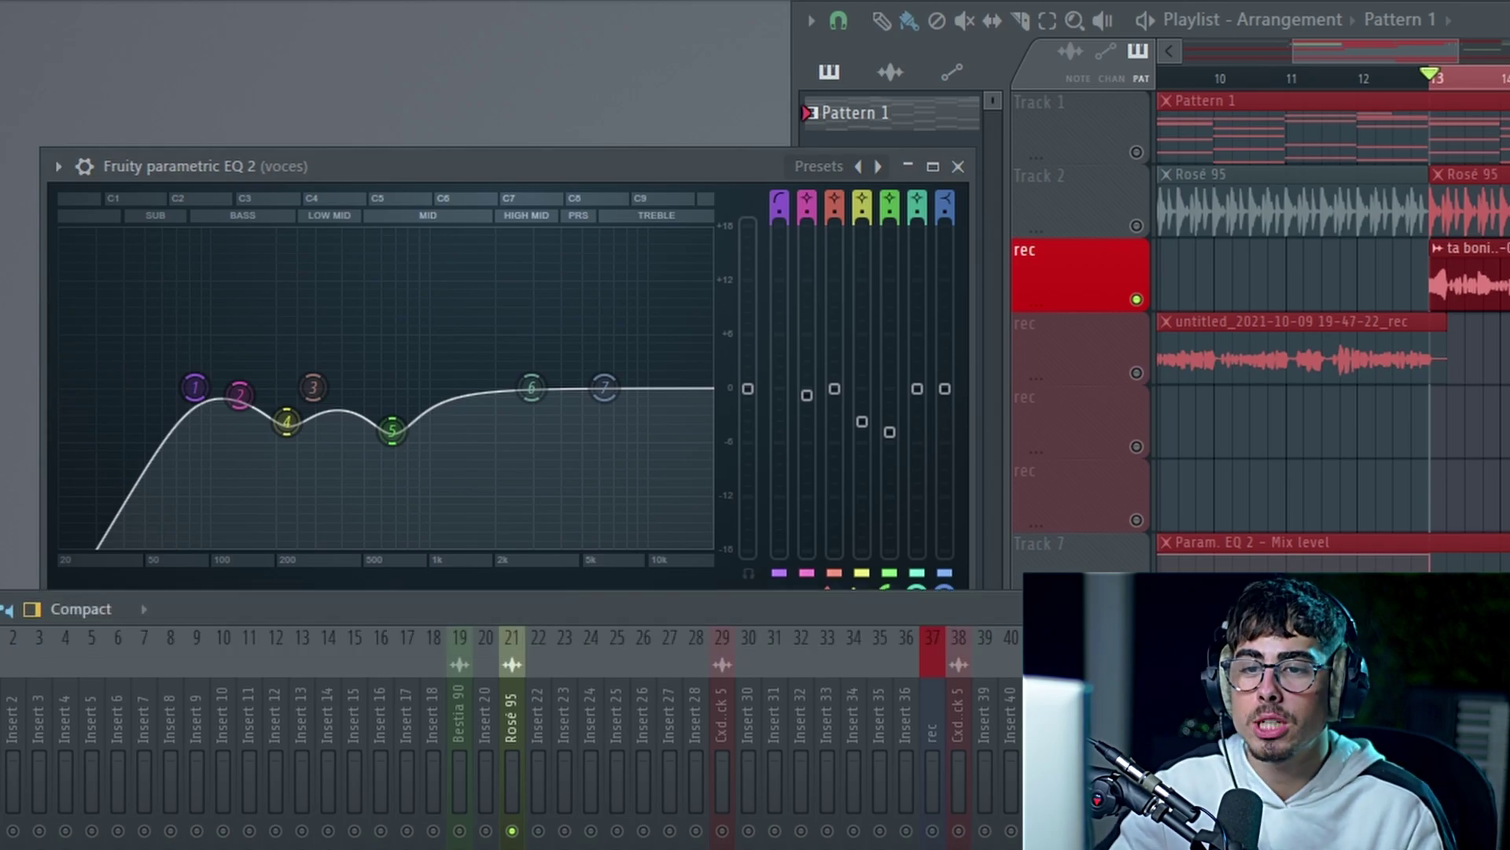
{"action": "left_click", "coordinate": [1228, 692]}
{"action": "left_click_drag", "start_coordinate": [536, 249], "coordinate": [950, 325]}
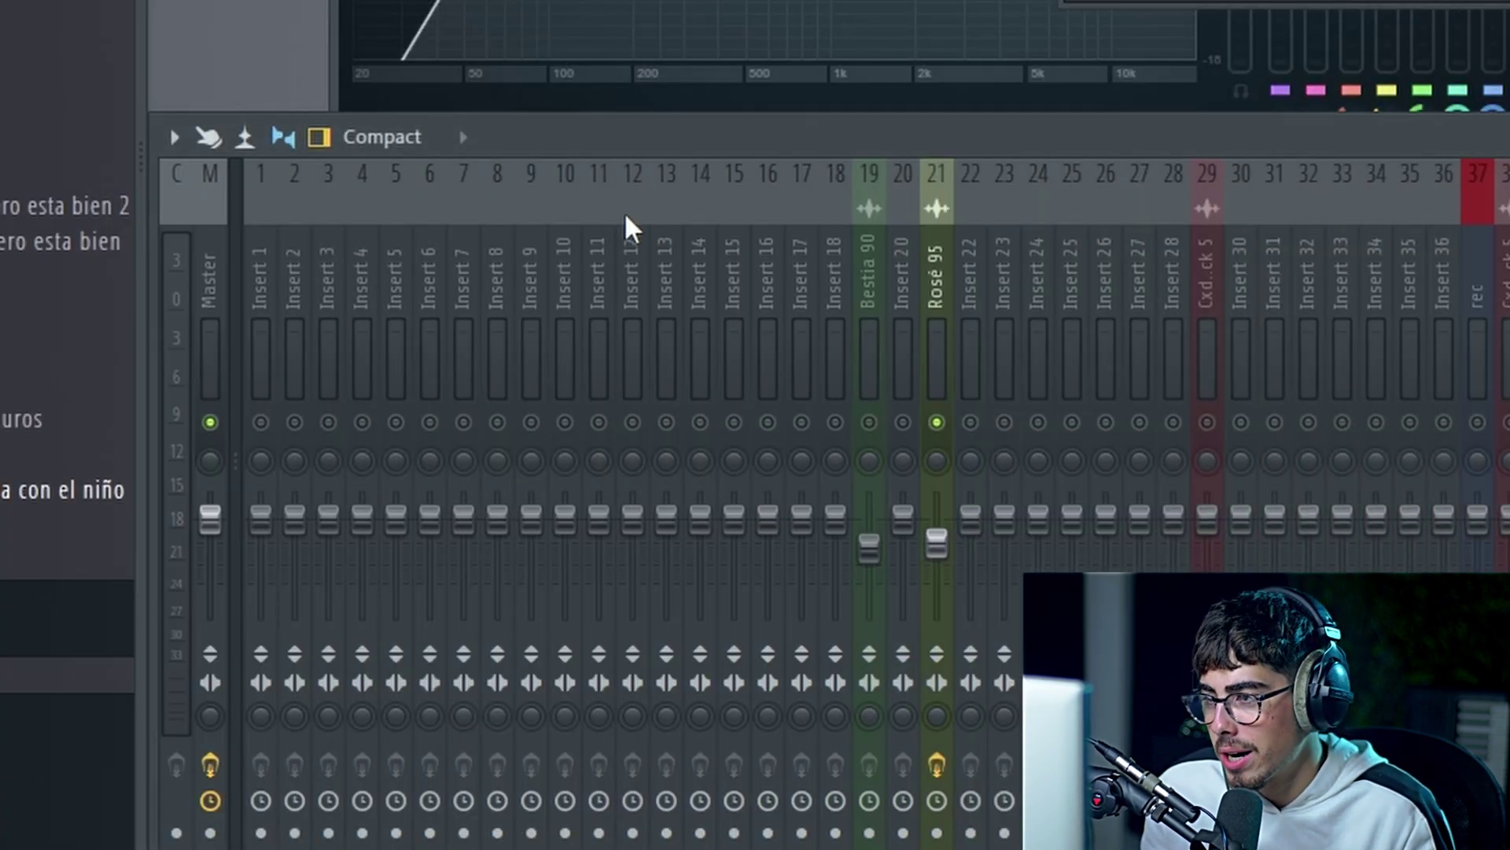
{"action": "key", "text": "space"}
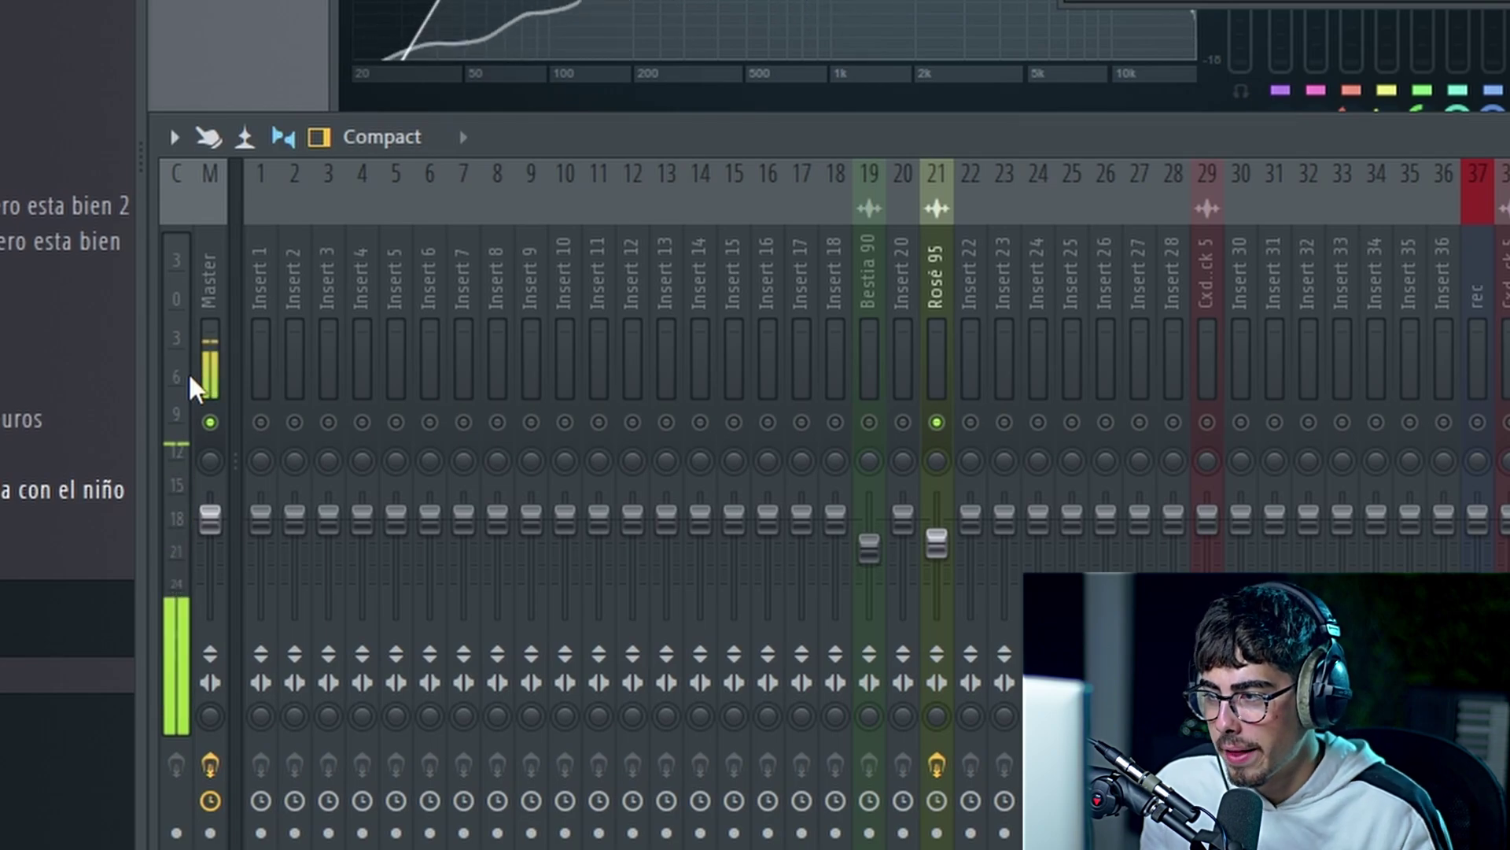
{"action": "key", "text": "space"}
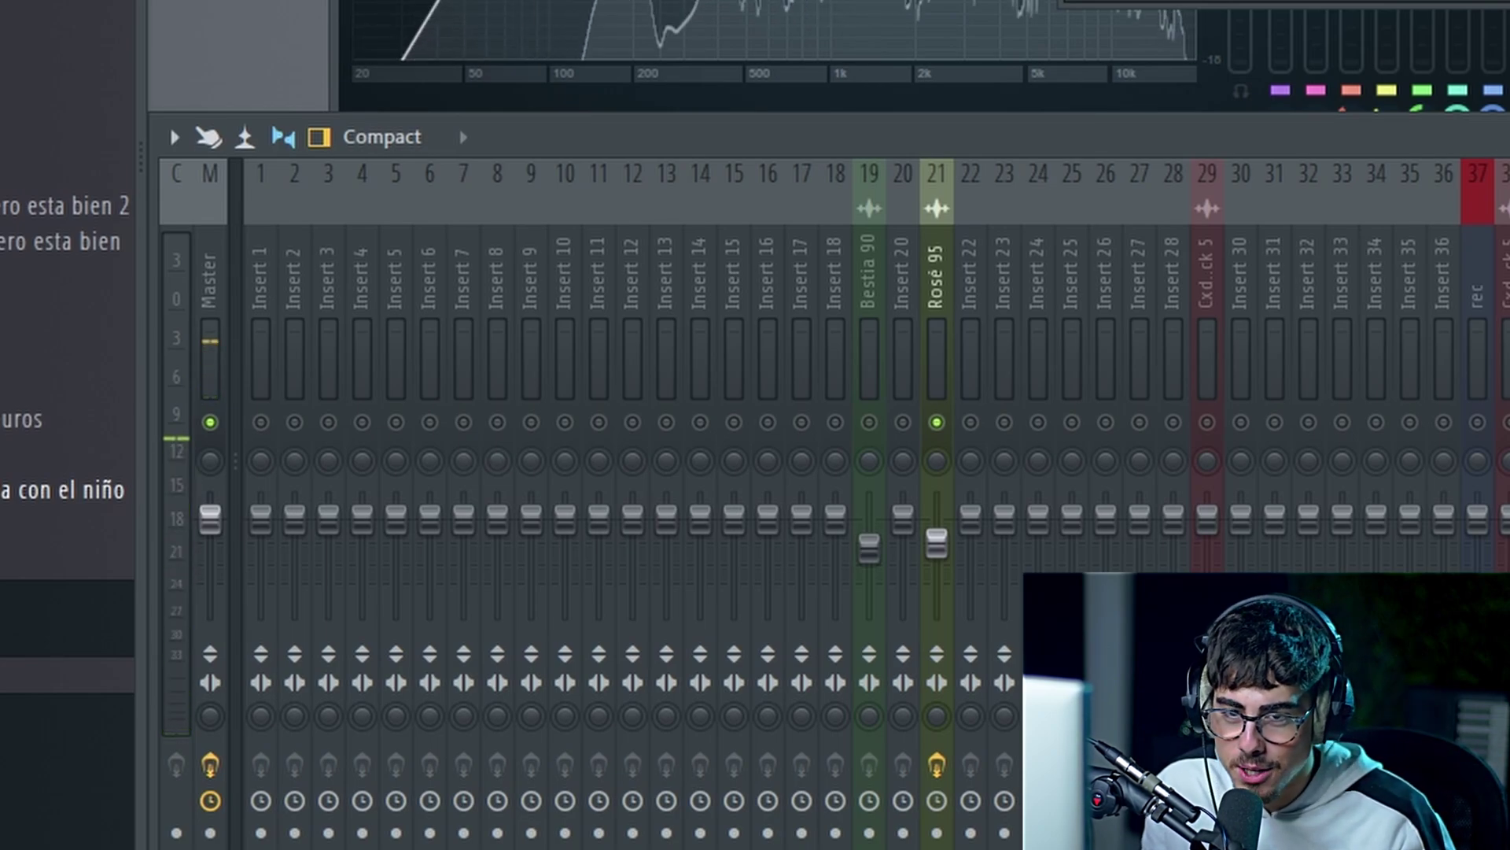
{"action": "key", "text": "space"}
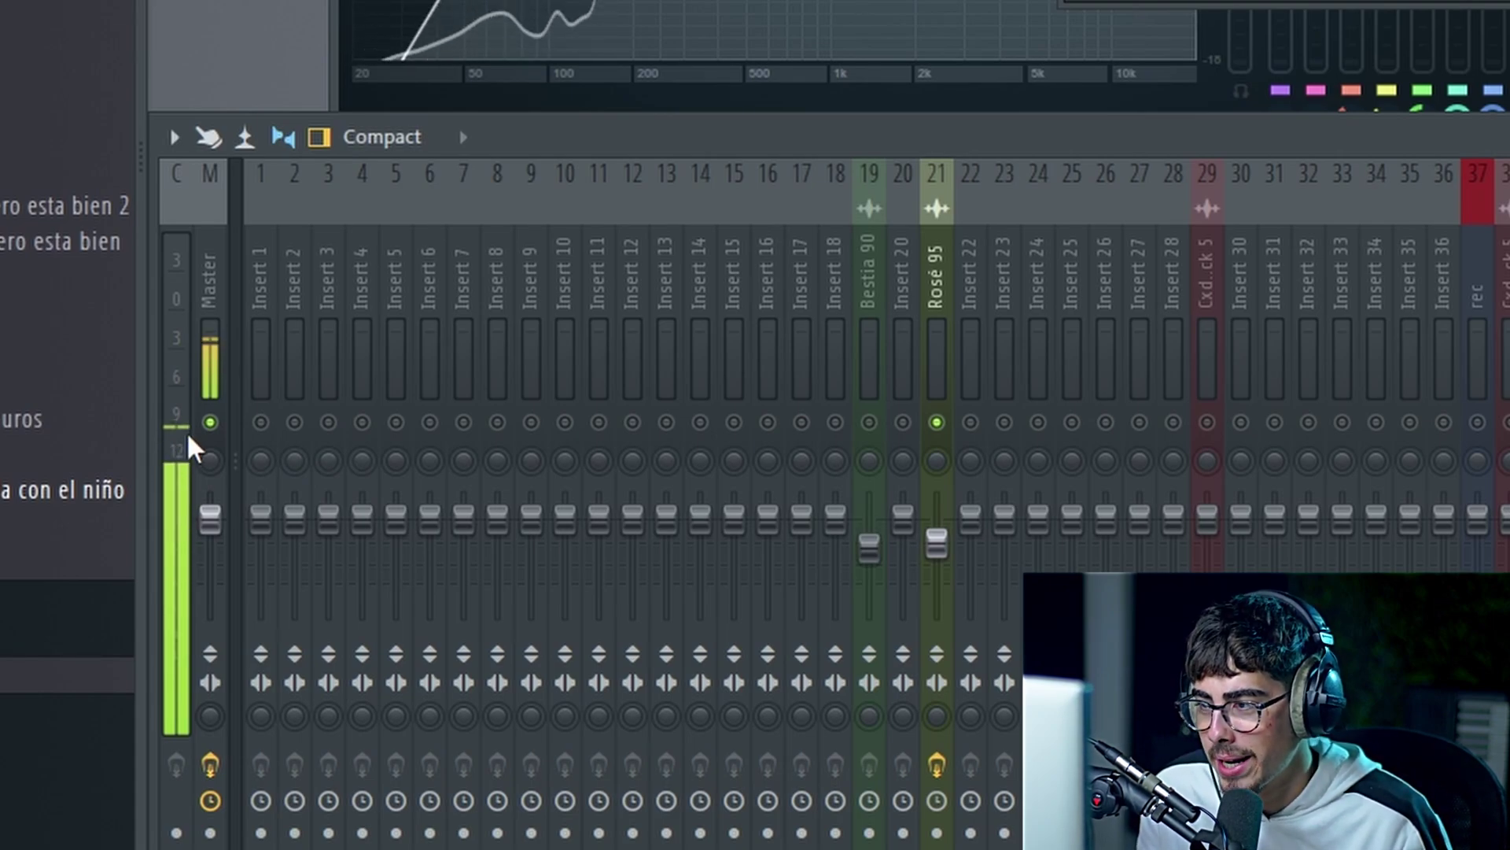
{"action": "key", "text": "space"}
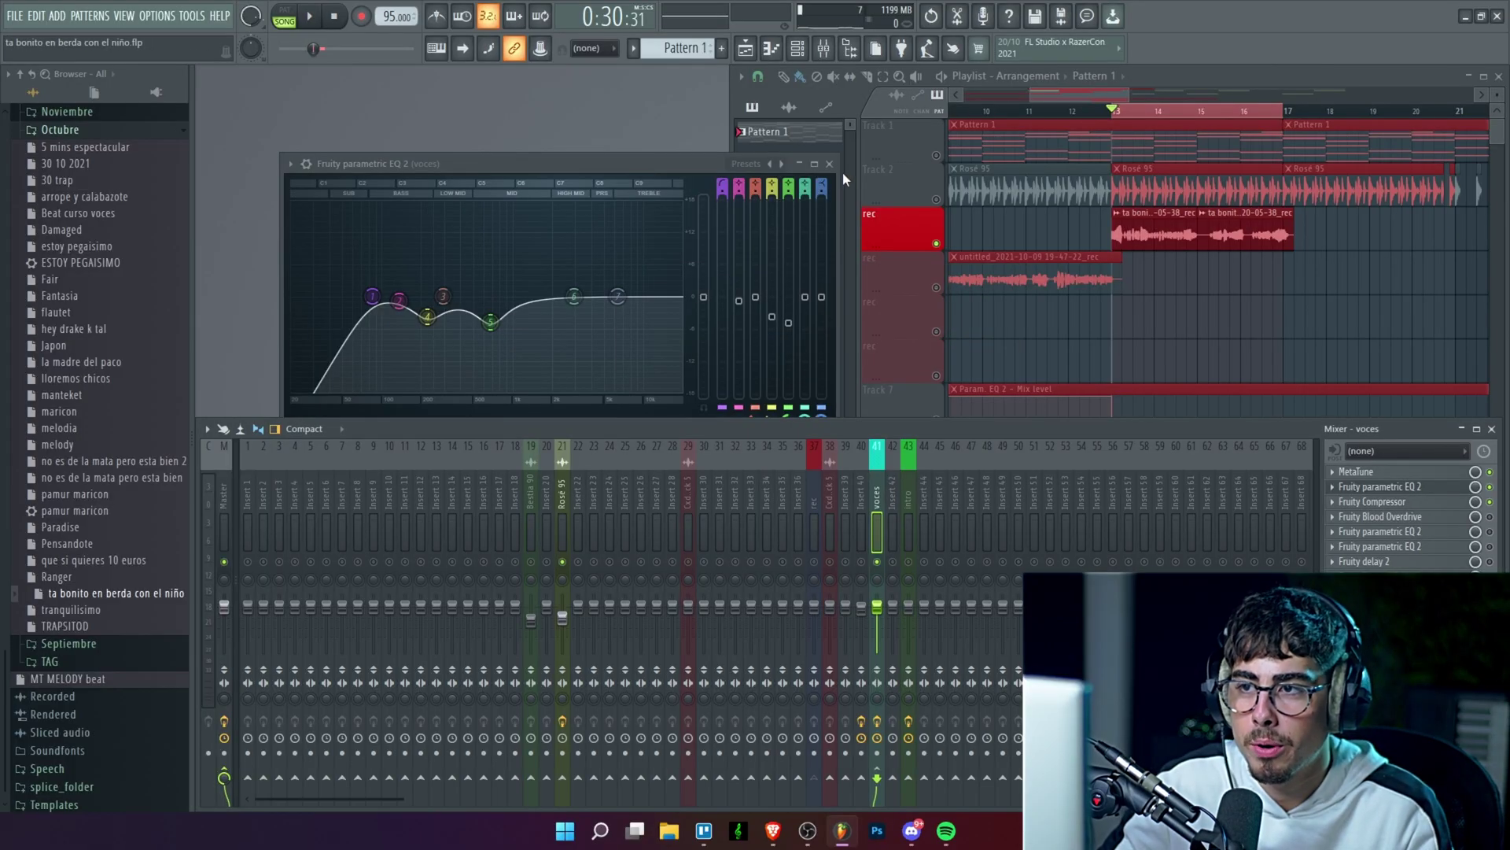
{"action": "left_click", "coordinate": [829, 164]}
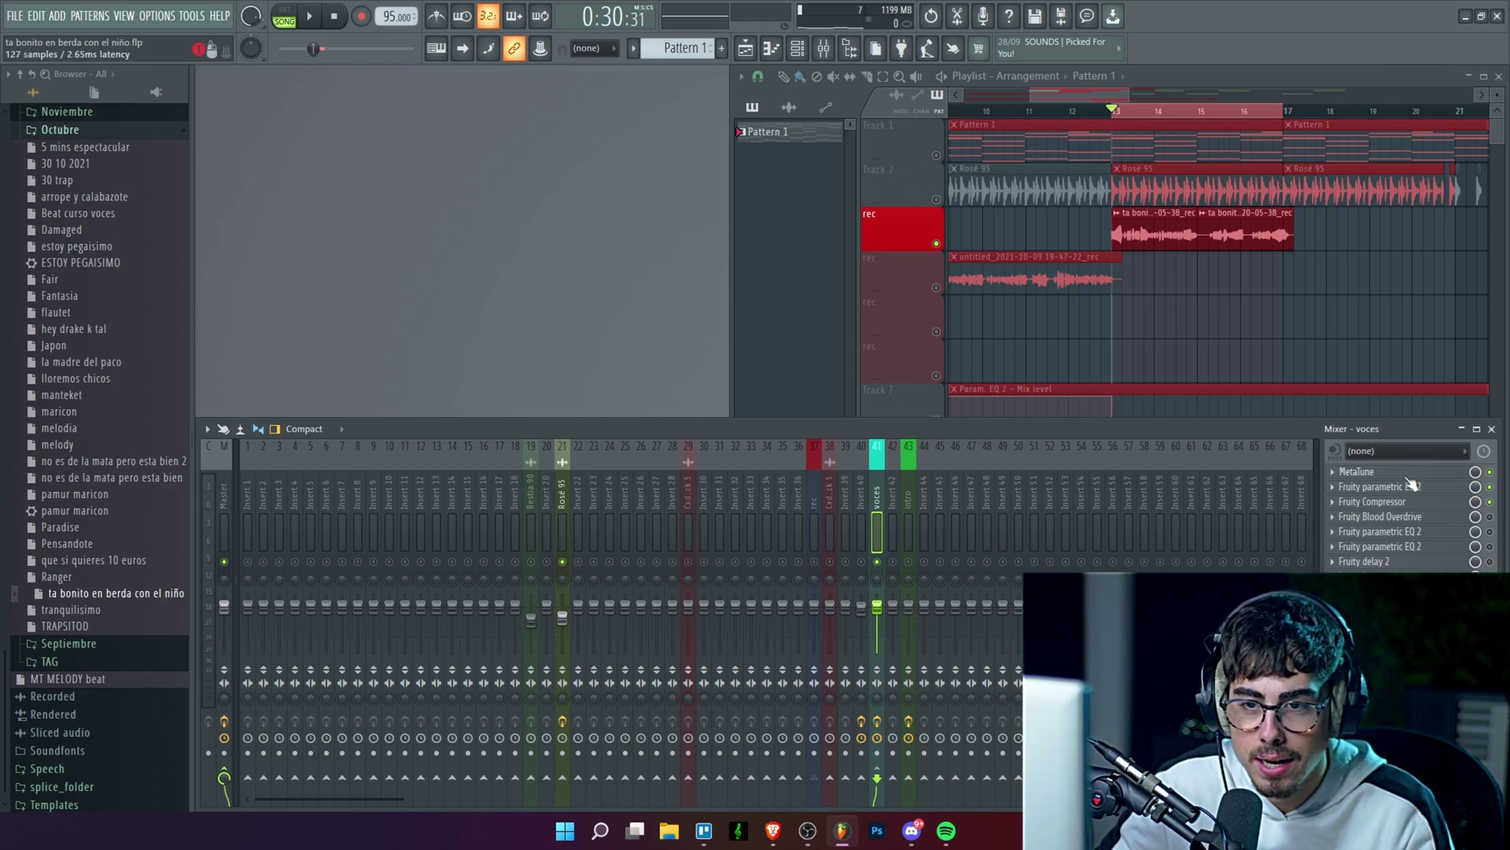
Open Fruity Blood Overdrive on the voces channel and audition its Color setting at minimum and maximum
{"action": "left_click", "coordinate": [1426, 518]}
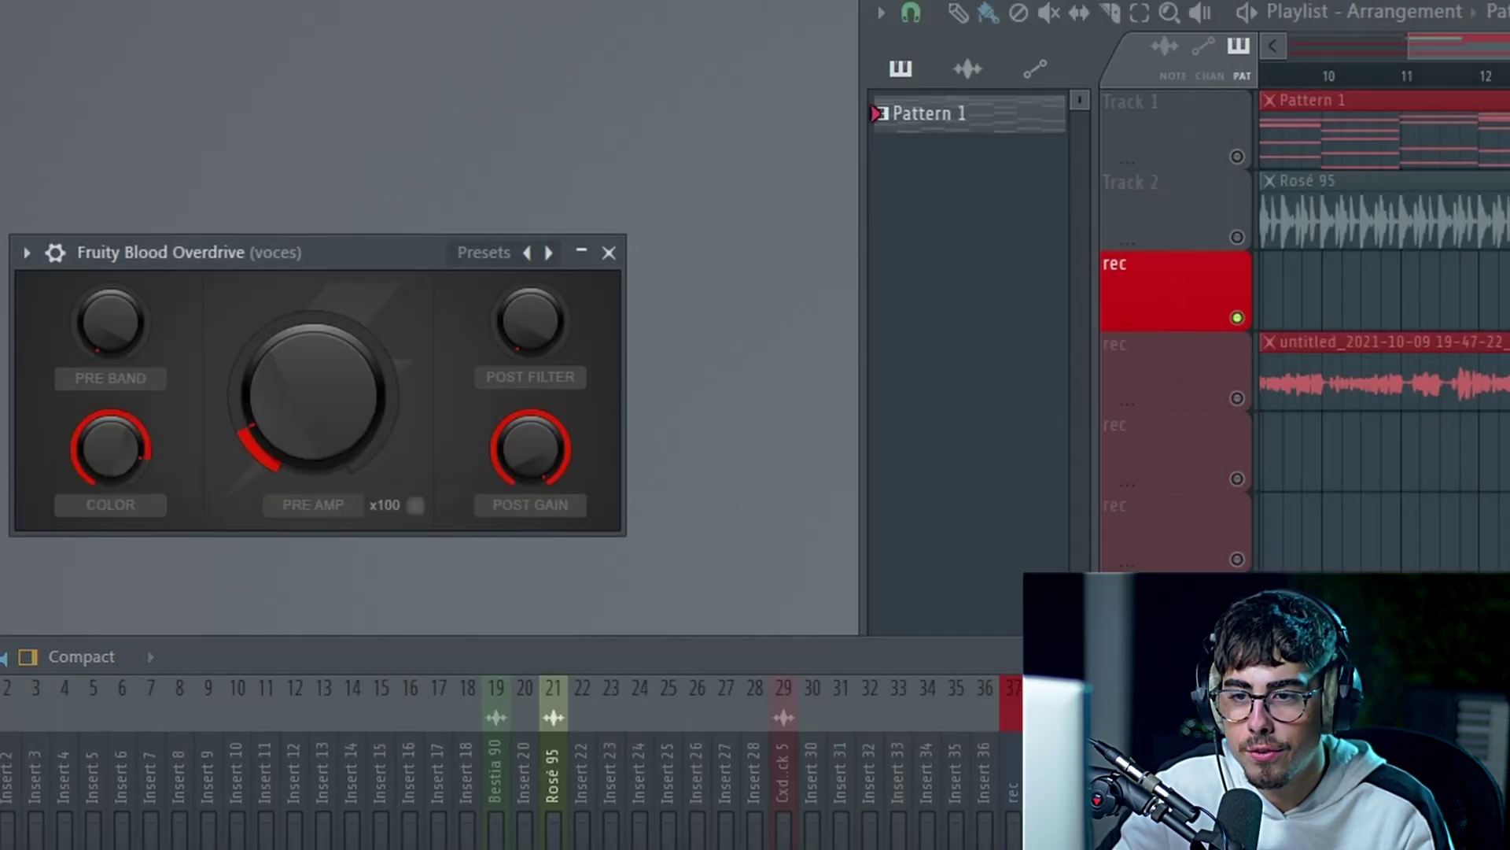
{"action": "left_click_drag", "start_coordinate": [375, 260], "coordinate": [573, 250]}
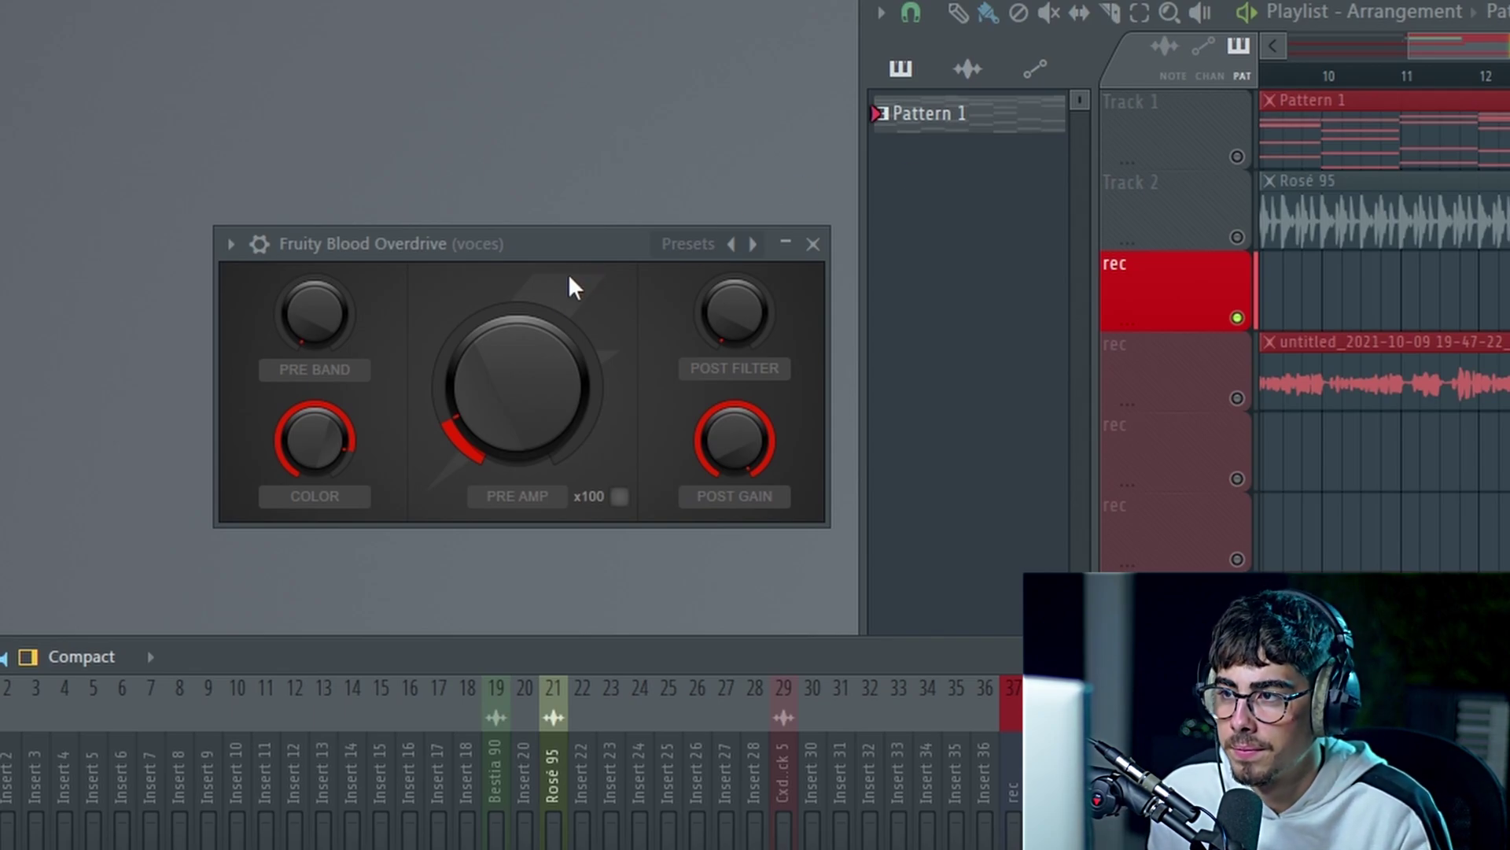
{"action": "mouse_move", "coordinate": [542, 389]}
{"action": "left_mouse_down"}
{"action": "mouse_move", "coordinate": [542, 299]}
{"action": "mouse_move", "coordinate": [542, 390]}
{"action": "left_mouse_up"}
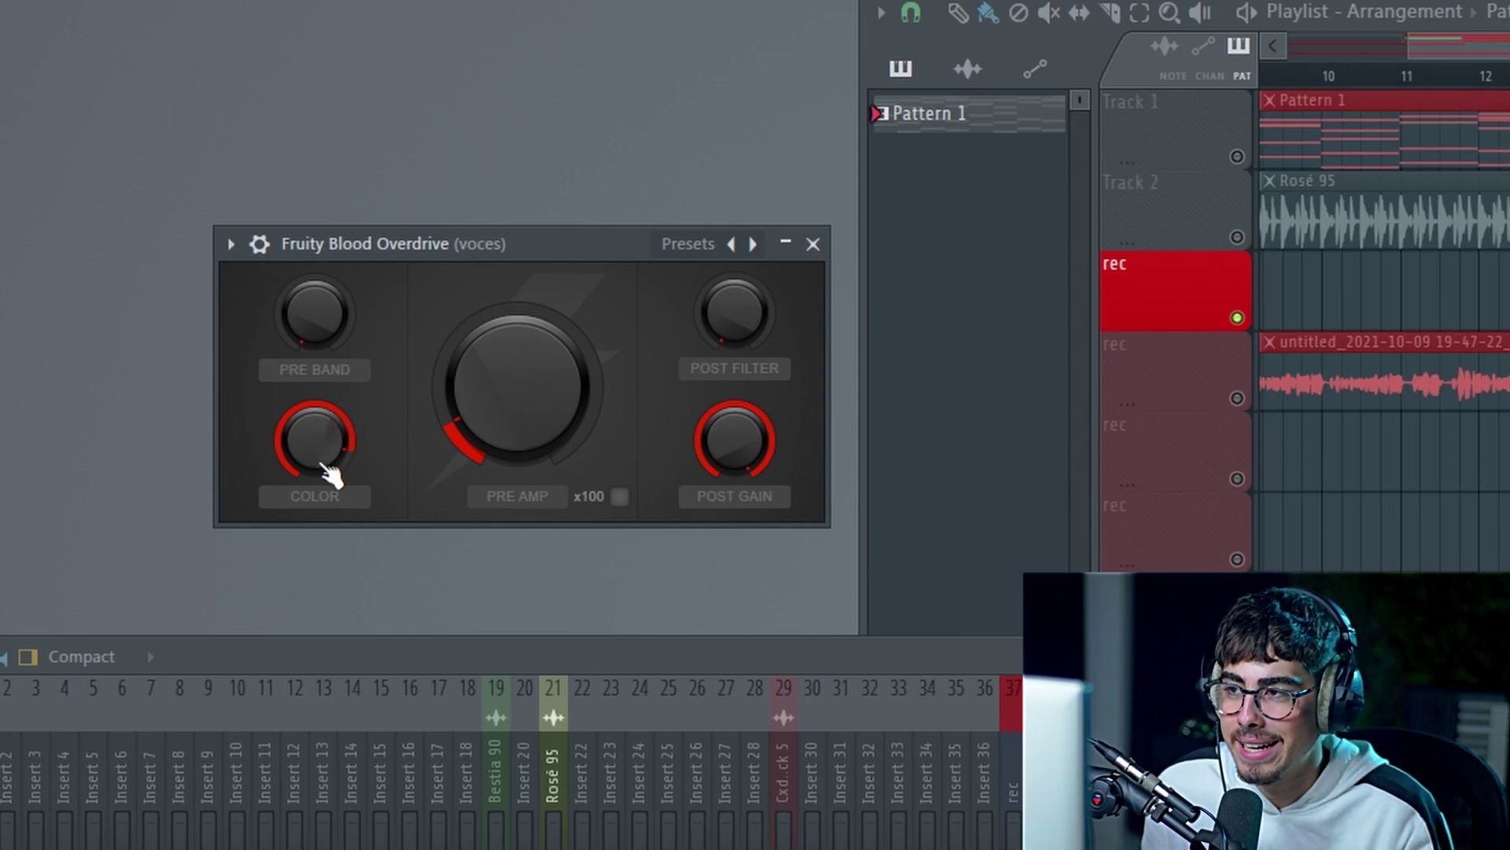
{"action": "left_click_drag", "start_coordinate": [324, 468], "coordinate": [324, 551]}
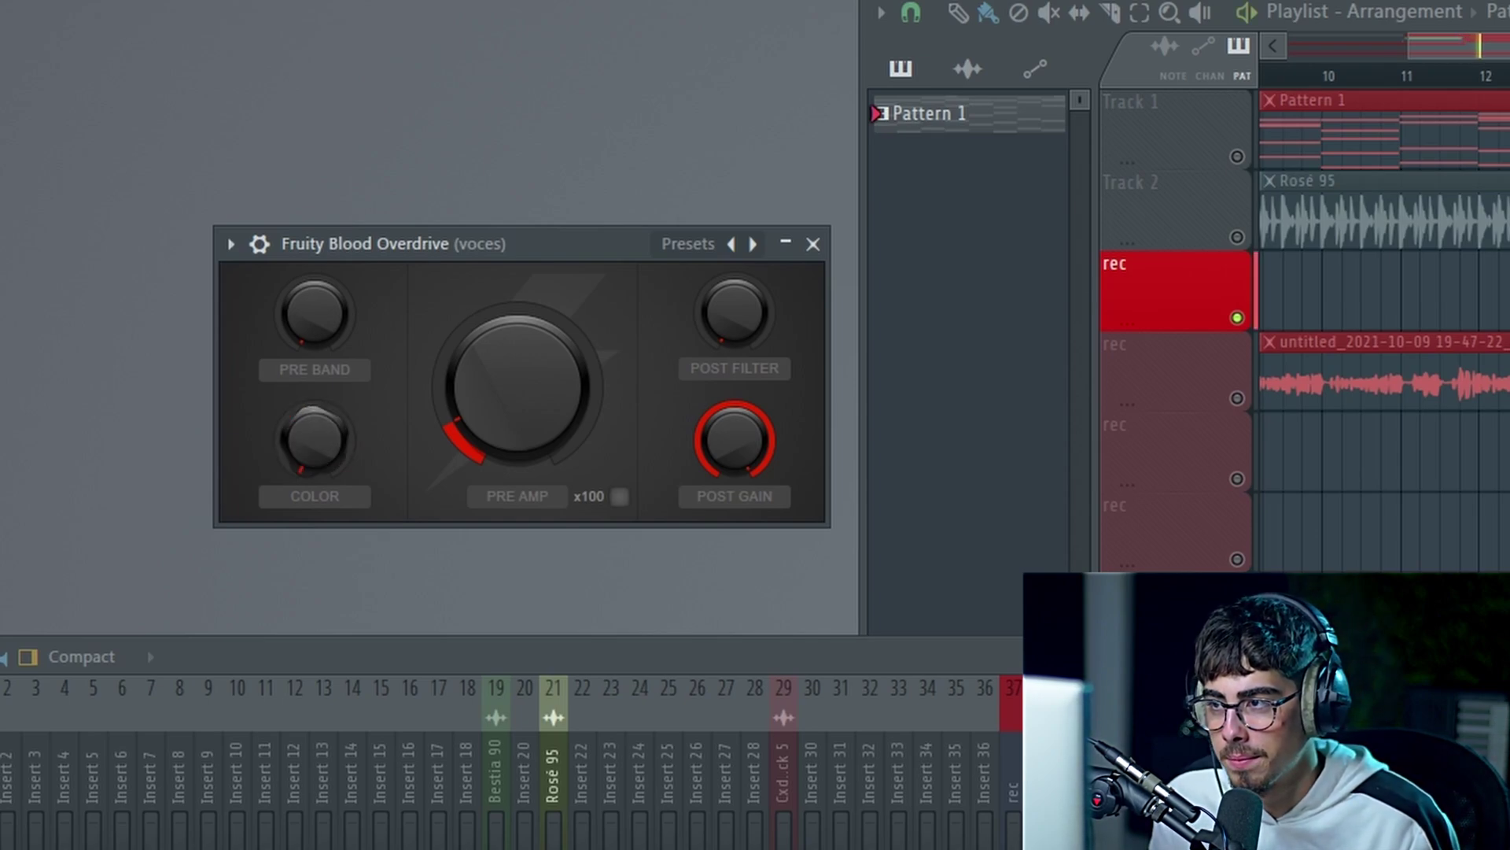
{"action": "left_click_drag", "start_coordinate": [315, 440], "coordinate": [315, 354]}
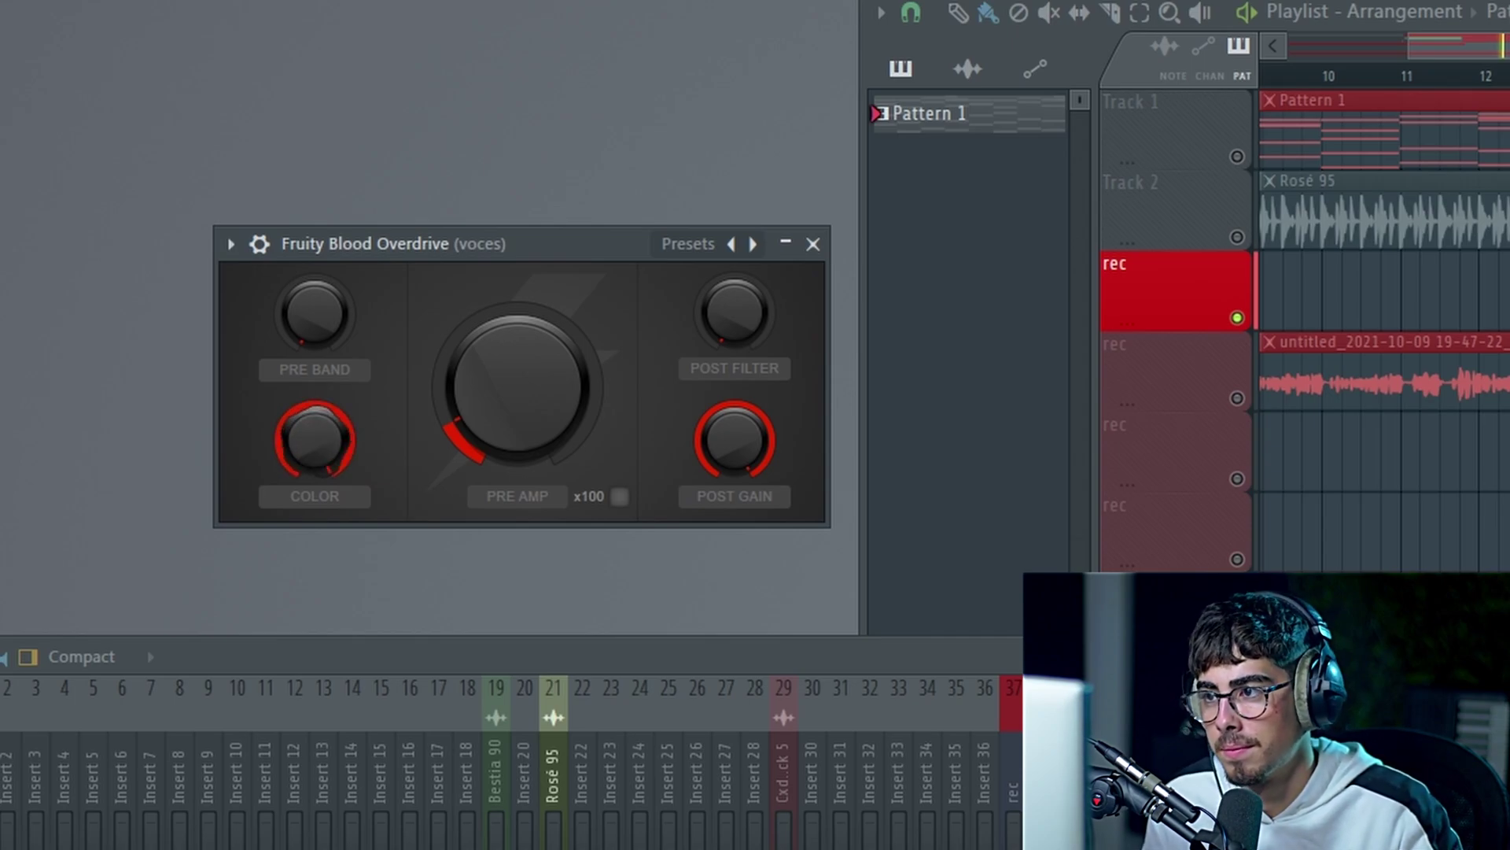
{"action": "left_click_drag", "start_coordinate": [315, 447], "coordinate": [319, 450]}
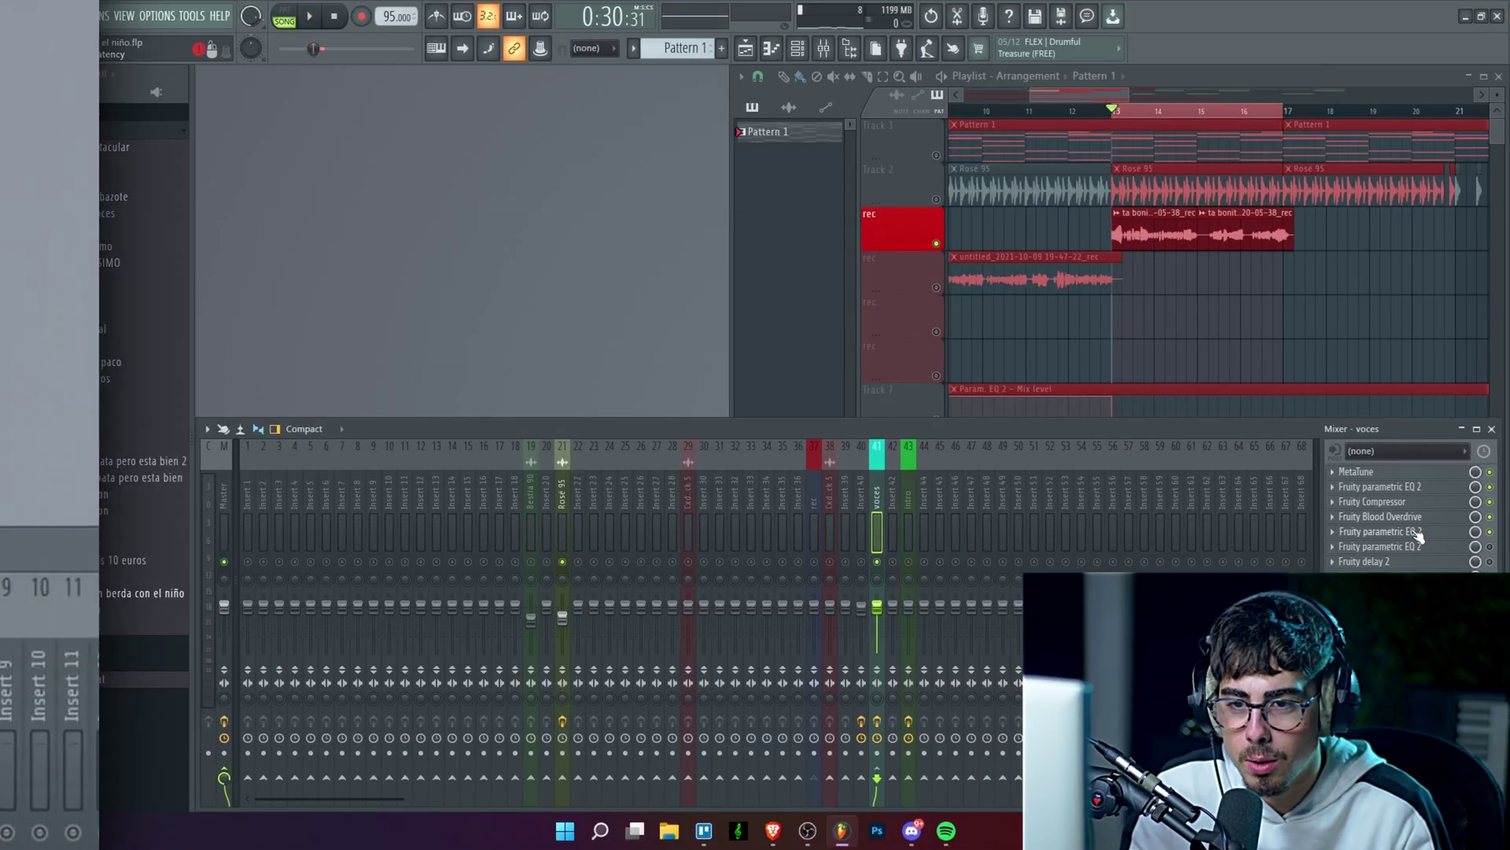
Open the second Fruity parametric EQ 2 on the voces channel and examine its band 6 treble cut during vocal playback
{"action": "left_click", "coordinate": [1448, 532]}
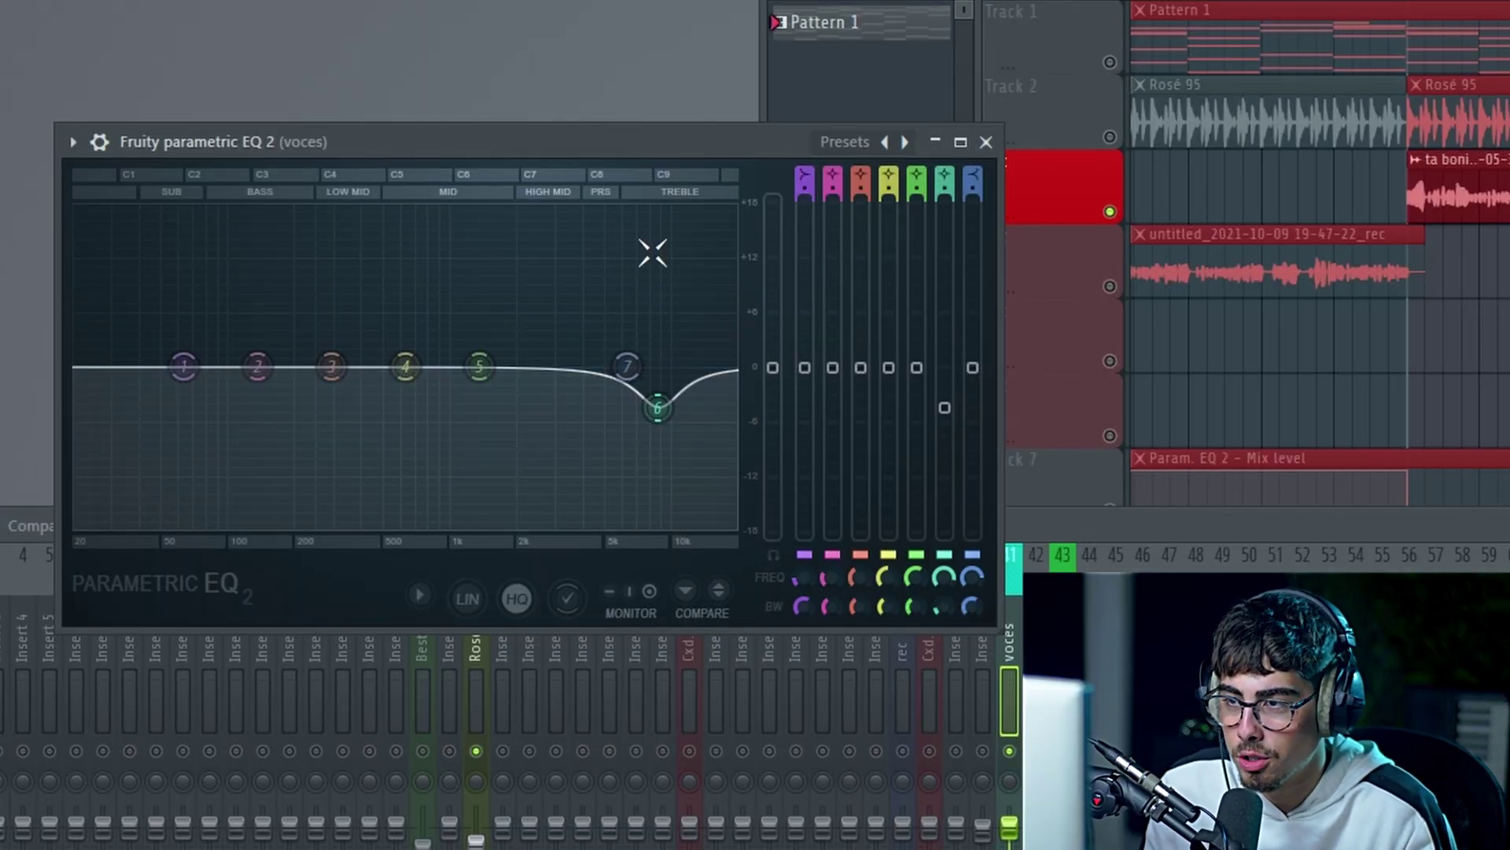
{"action": "key", "text": "space"}
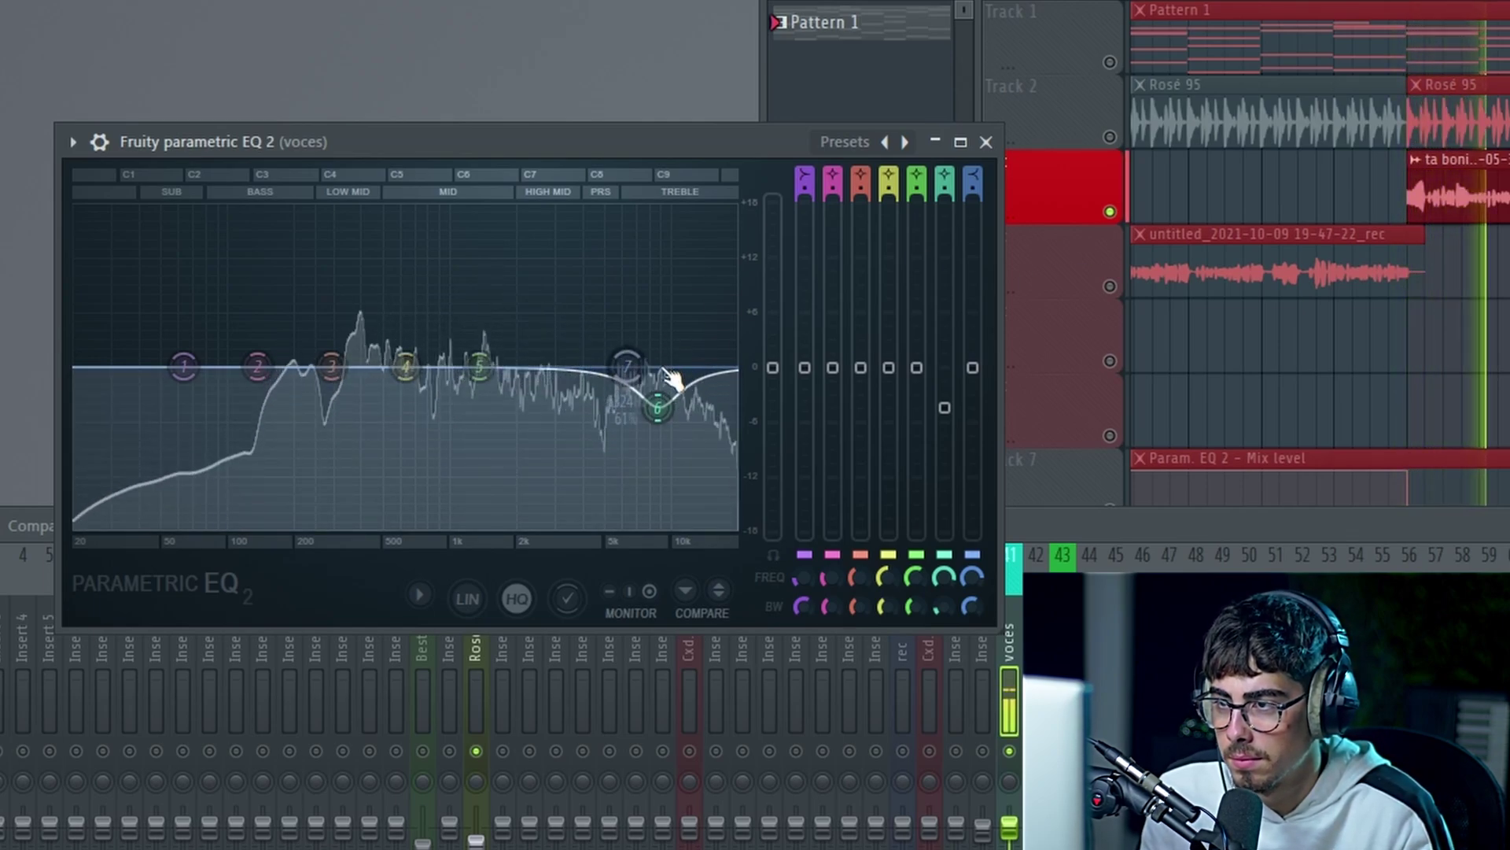
{"action": "left_click", "coordinate": [1487, 16]}
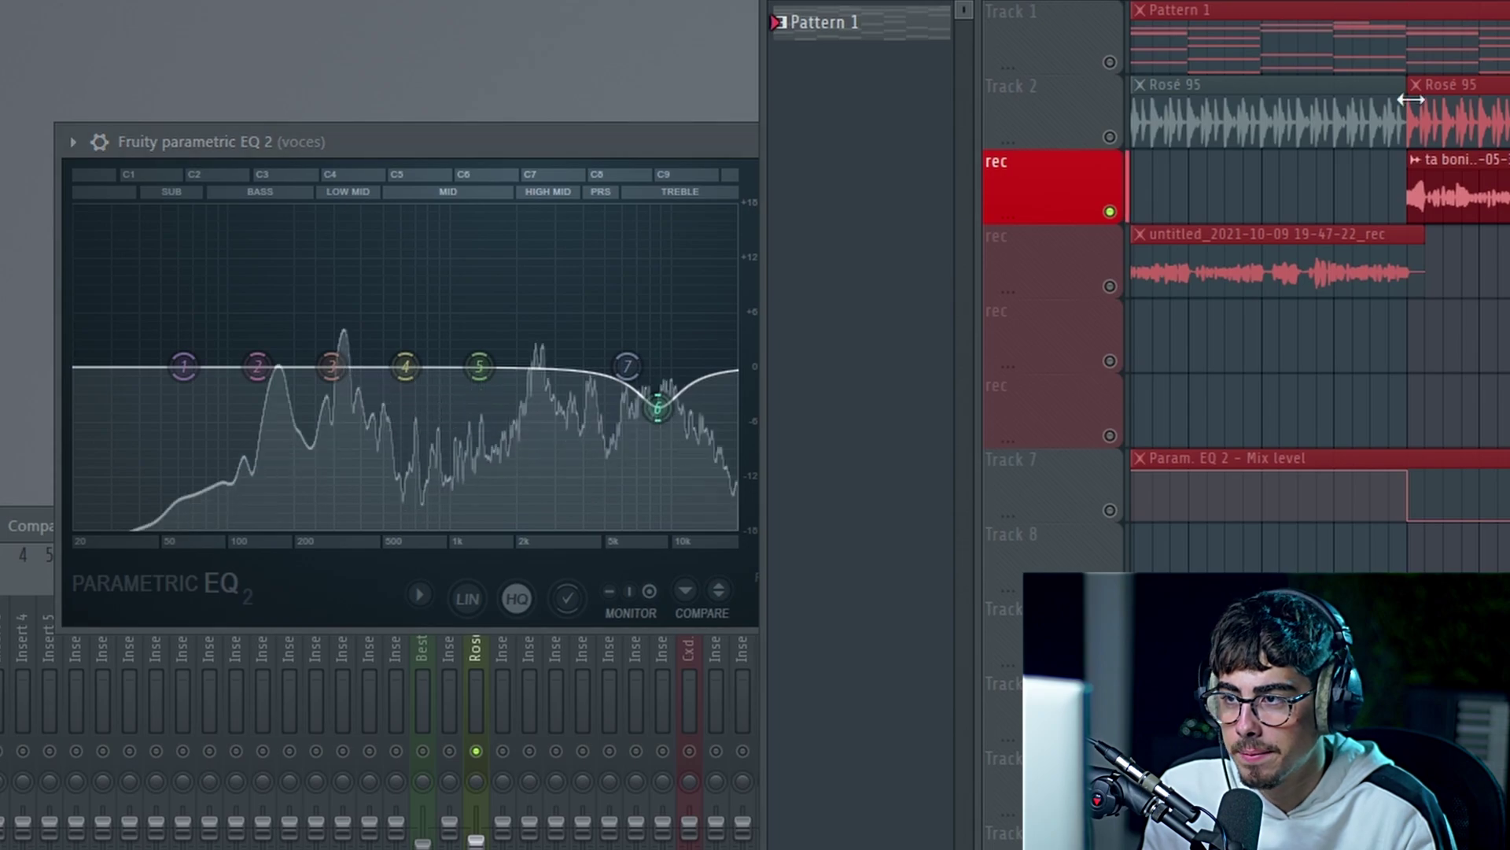
{"action": "left_click", "coordinate": [578, 140]}
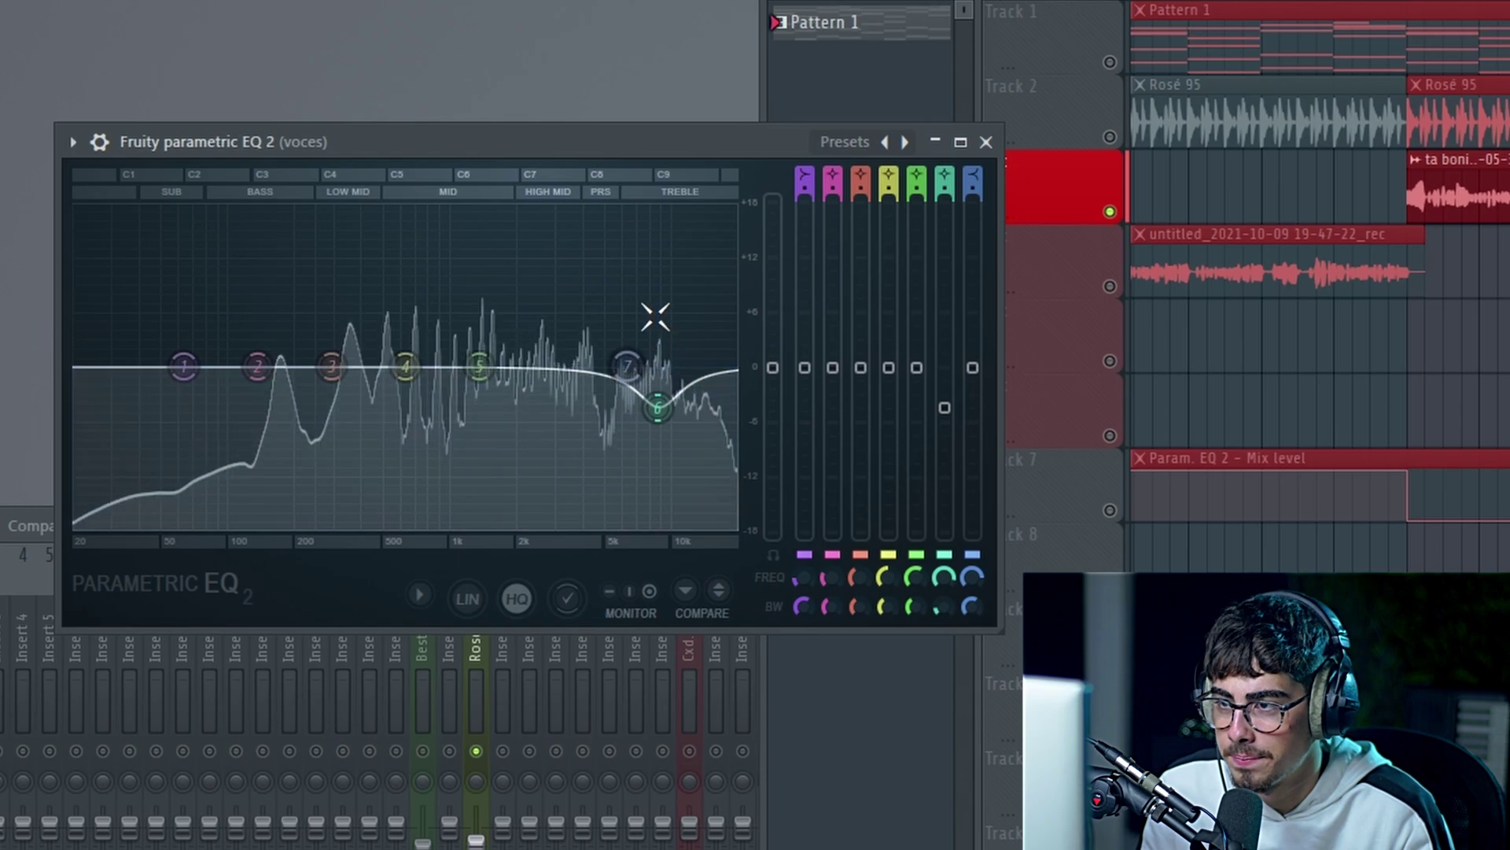
{"action": "left_click", "coordinate": [986, 141]}
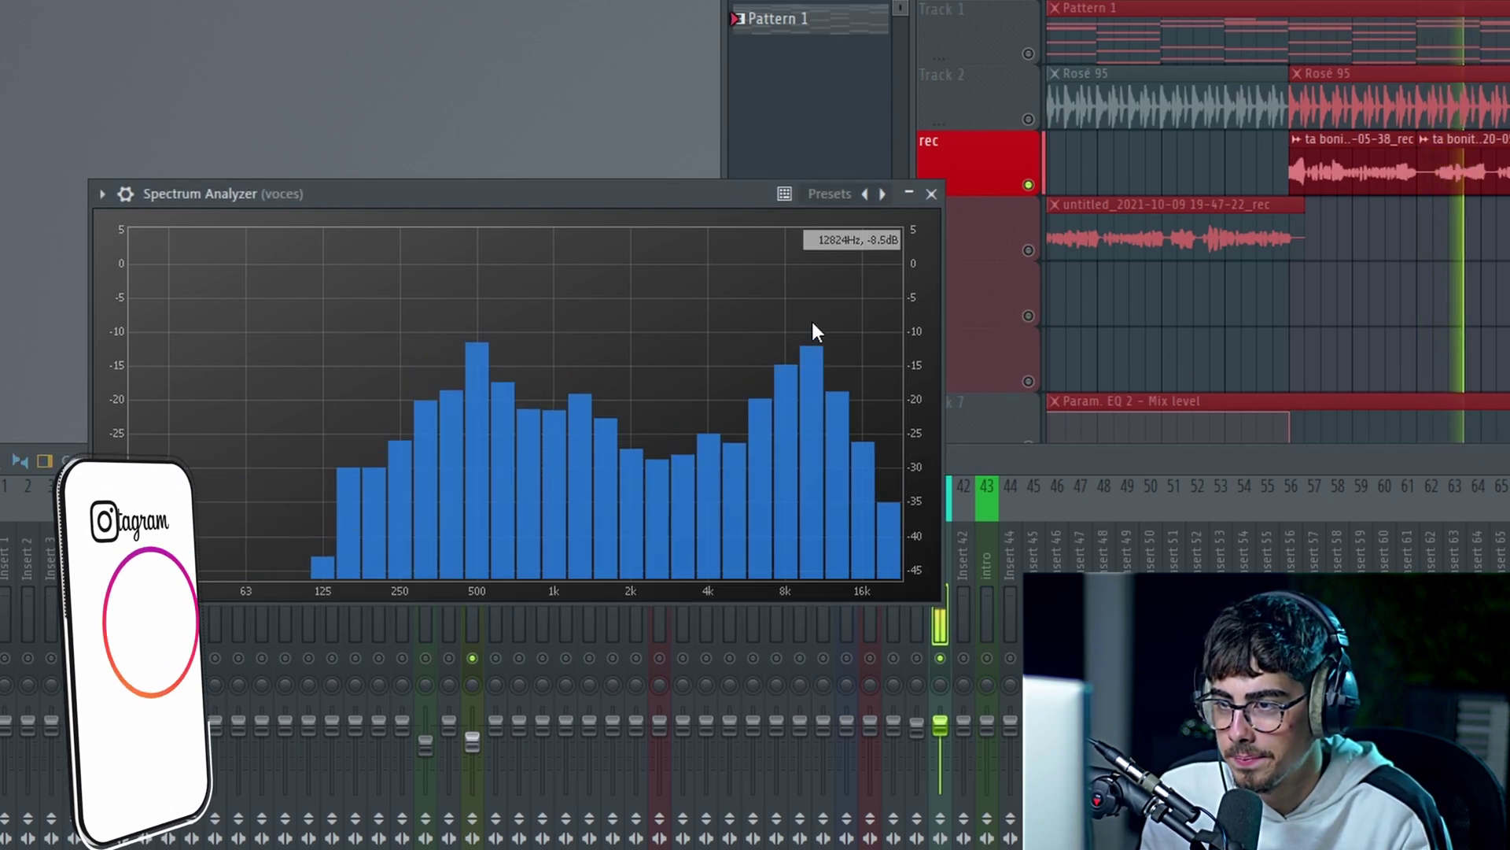
Replay the vocal phrase near bar 15 to examine its high frequencies in the Spectrum Analyzer, and close the open plugin windows
{"action": "key", "text": "space"}
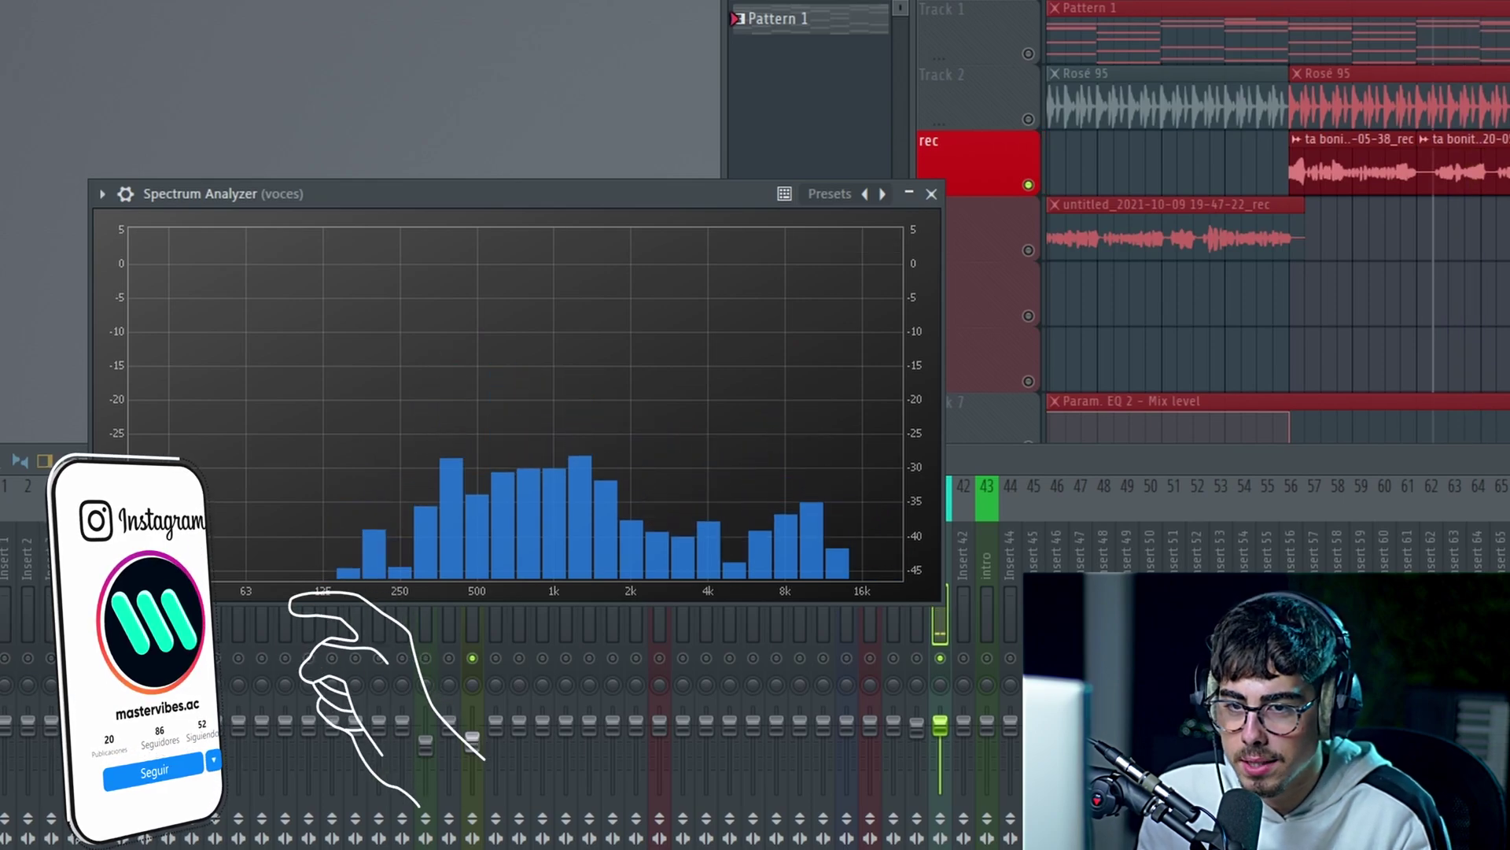
{"action": "left_click", "coordinate": [789, 288]}
{"action": "key", "text": "space"}
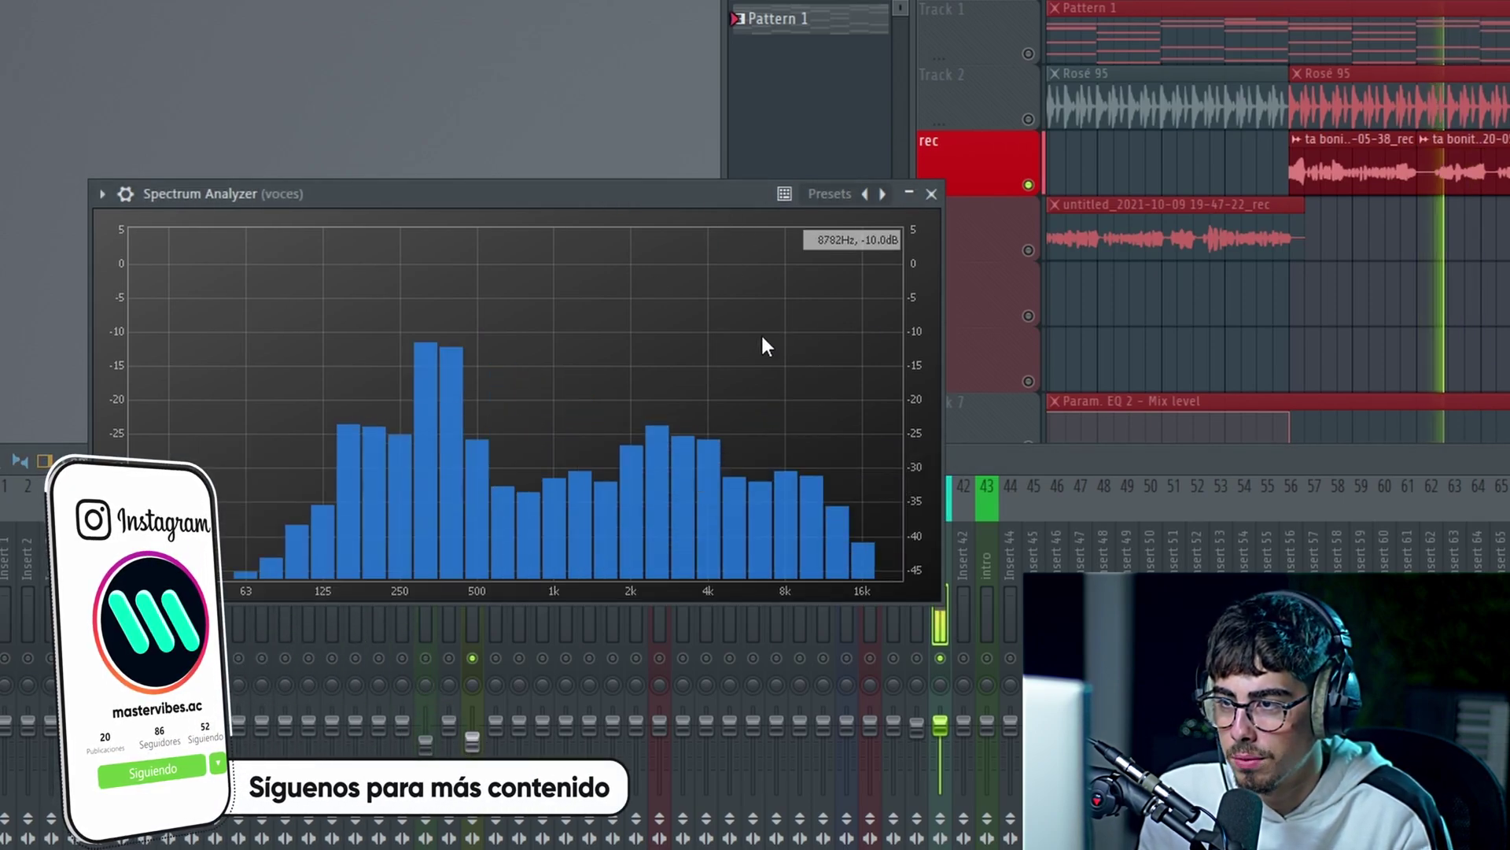
{"action": "key", "text": "space"}
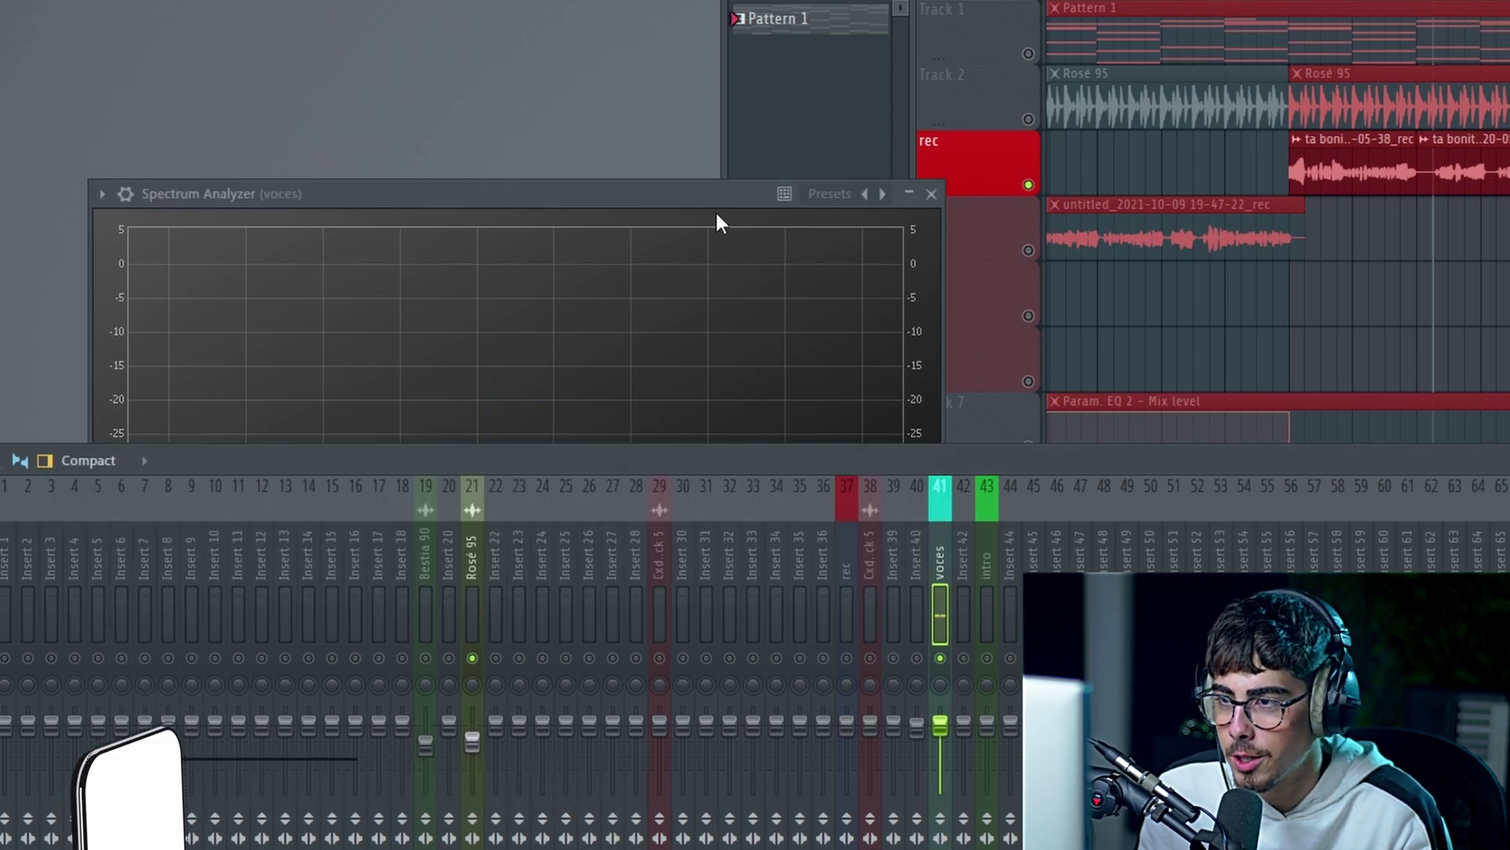
{"action": "key", "text": "space"}
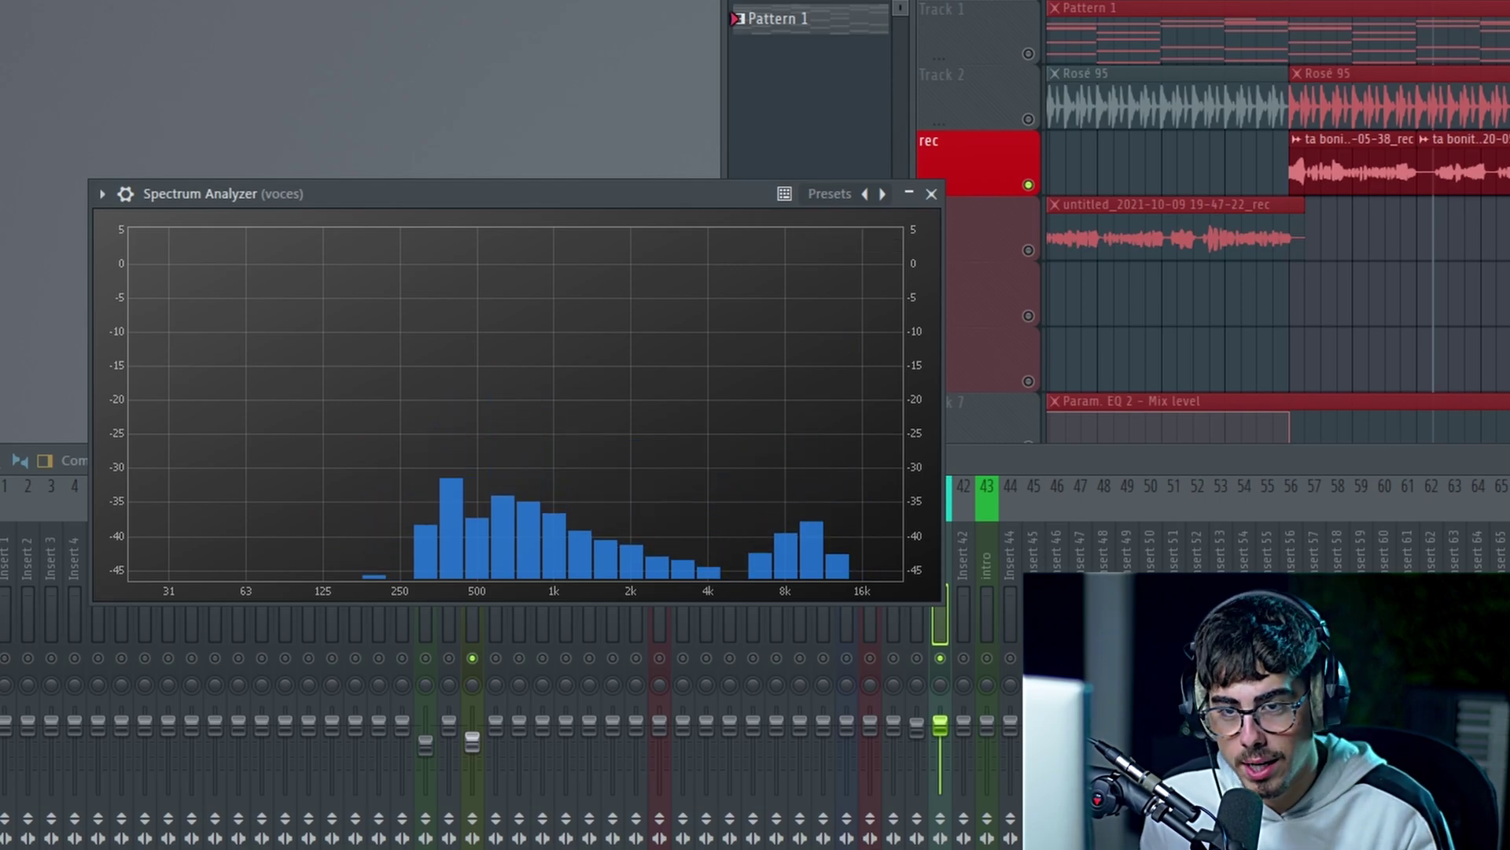
{"action": "key", "text": "F9"}
{"action": "left_click", "coordinate": [669, 212]}
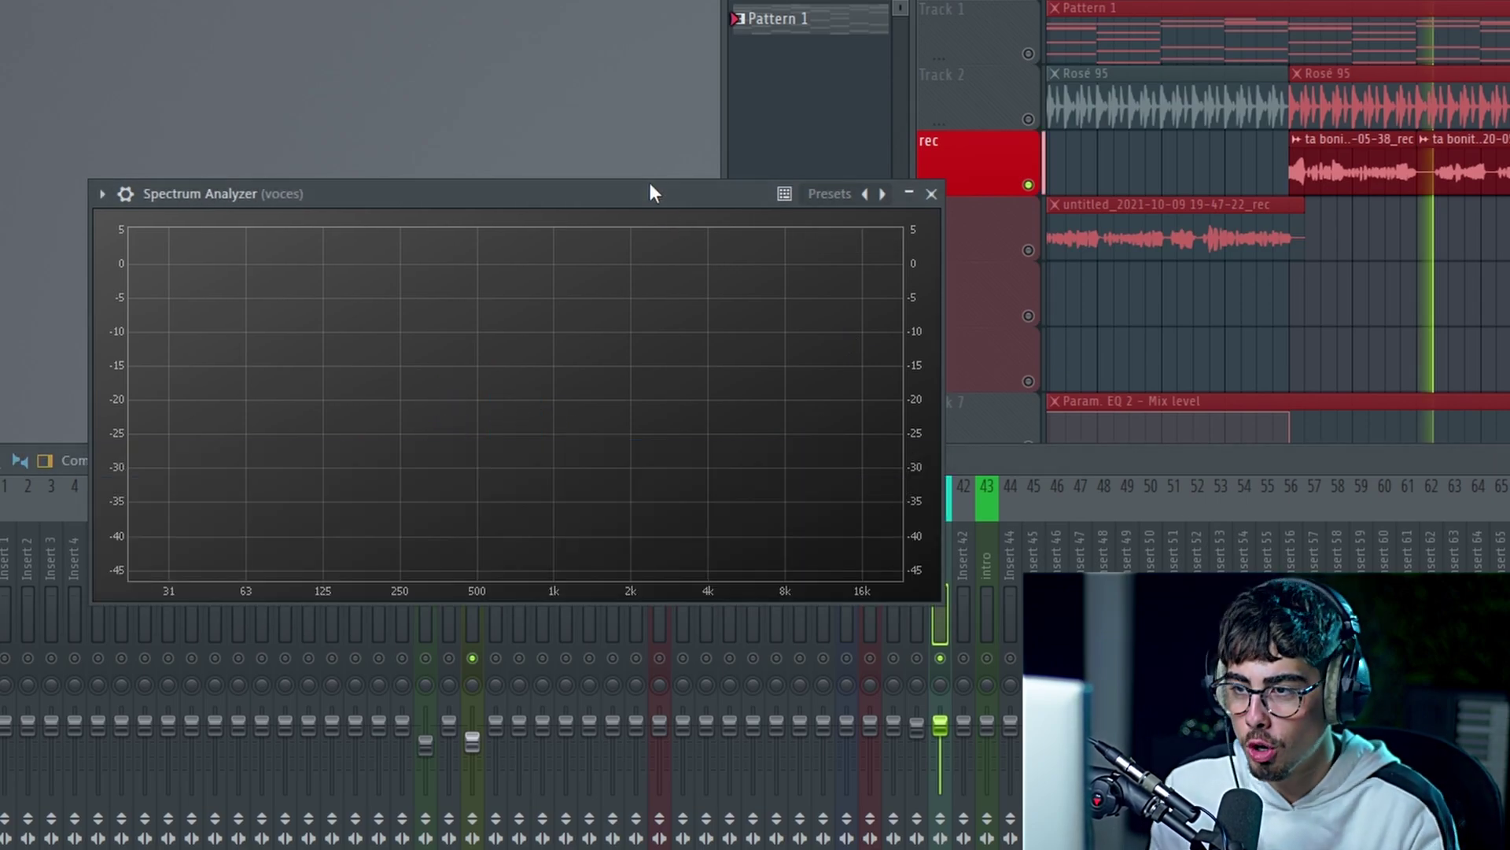
{"action": "key", "text": "space"}
{"action": "key", "text": "space"}
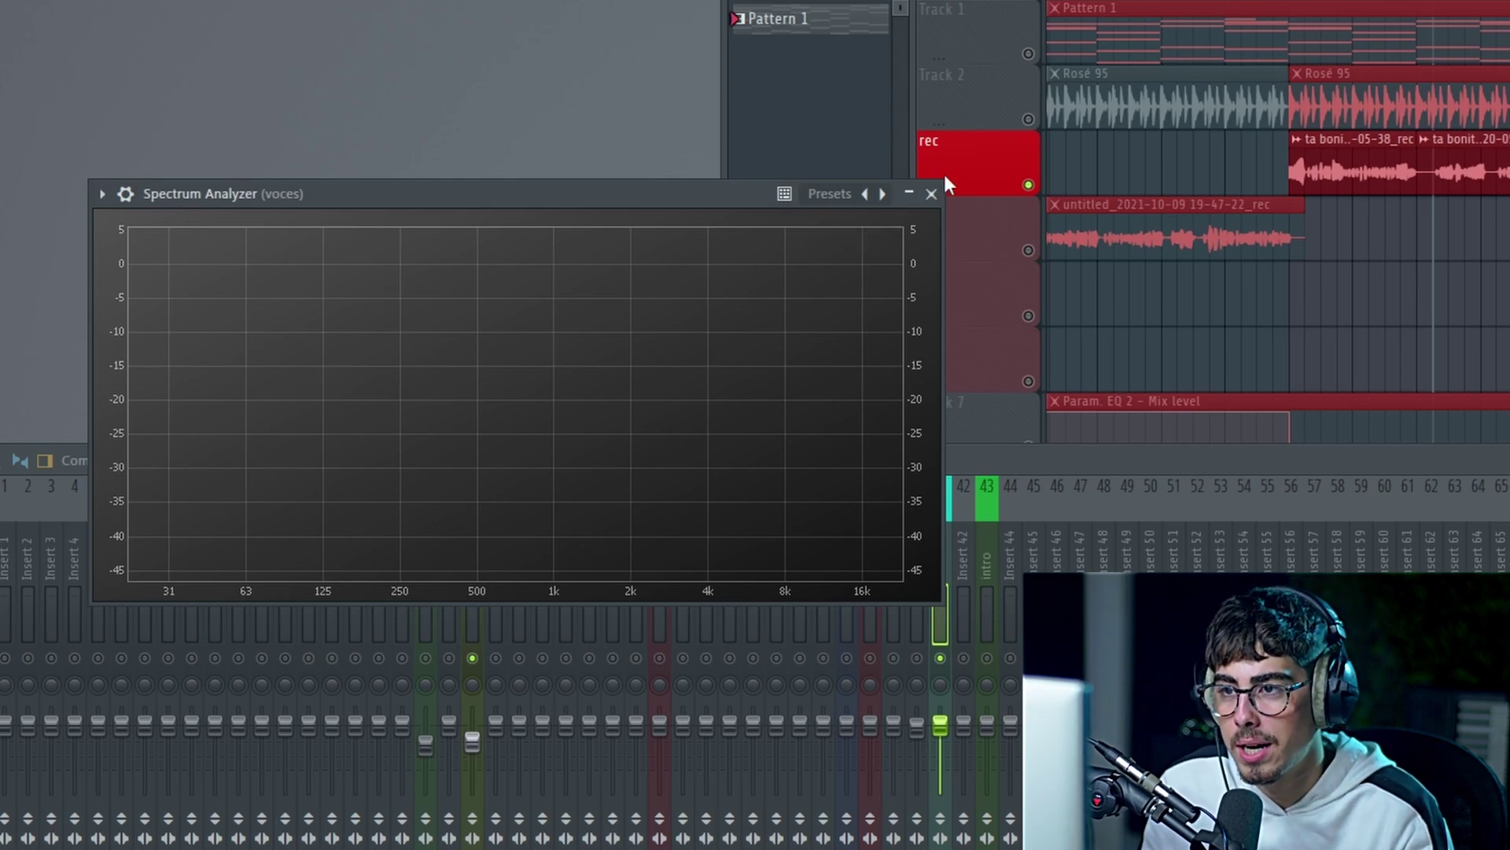
{"action": "left_click", "coordinate": [912, 197]}
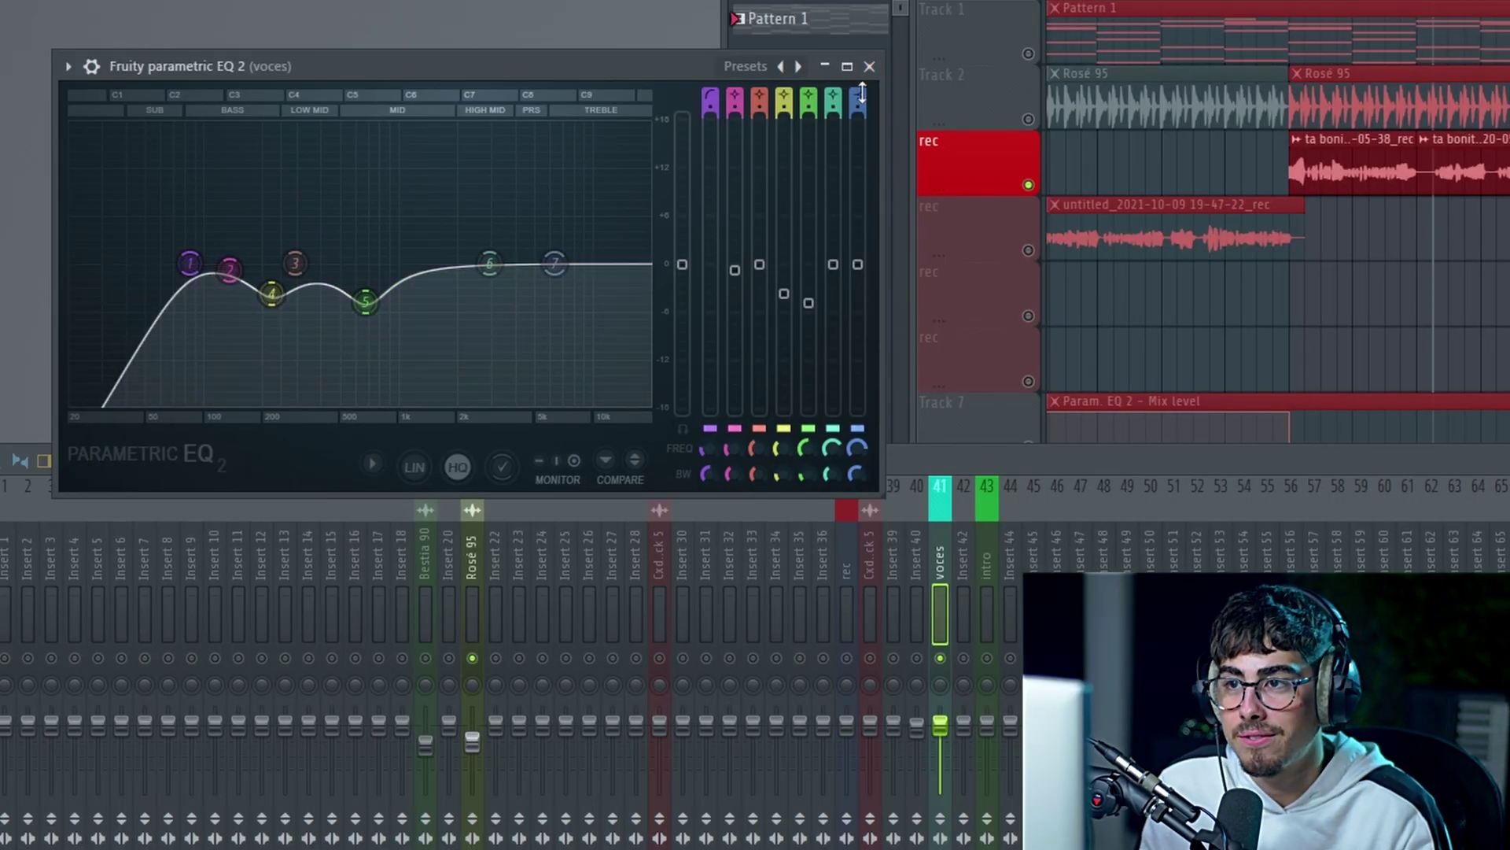
{"action": "left_click", "coordinate": [870, 67]}
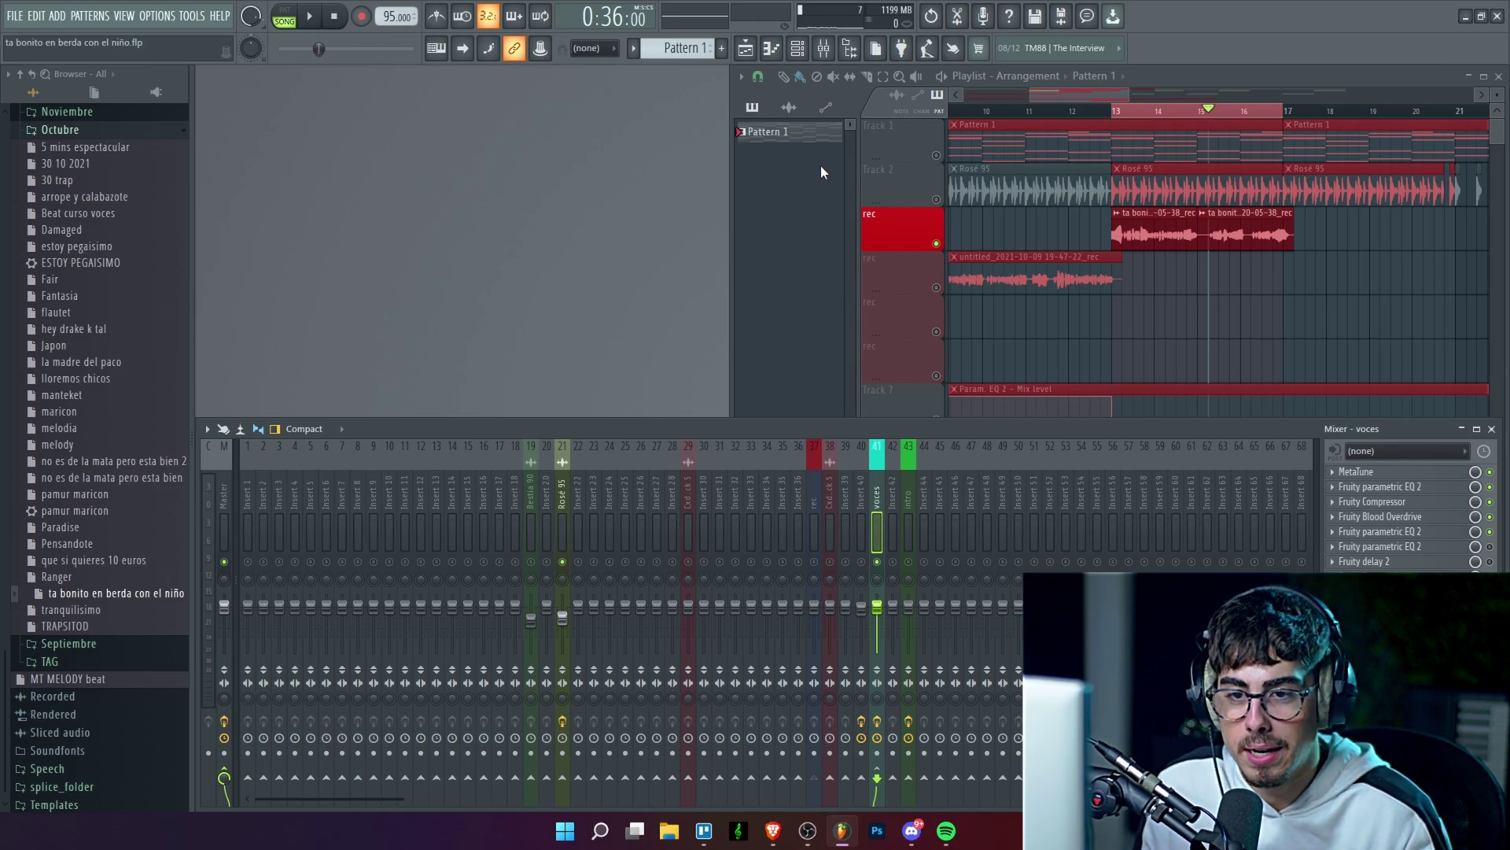
Open the third Fruity parametric EQ 2 on the voces channel and slightly reduce band 4's cut near 389 Hz
{"action": "left_click", "coordinate": [1471, 550]}
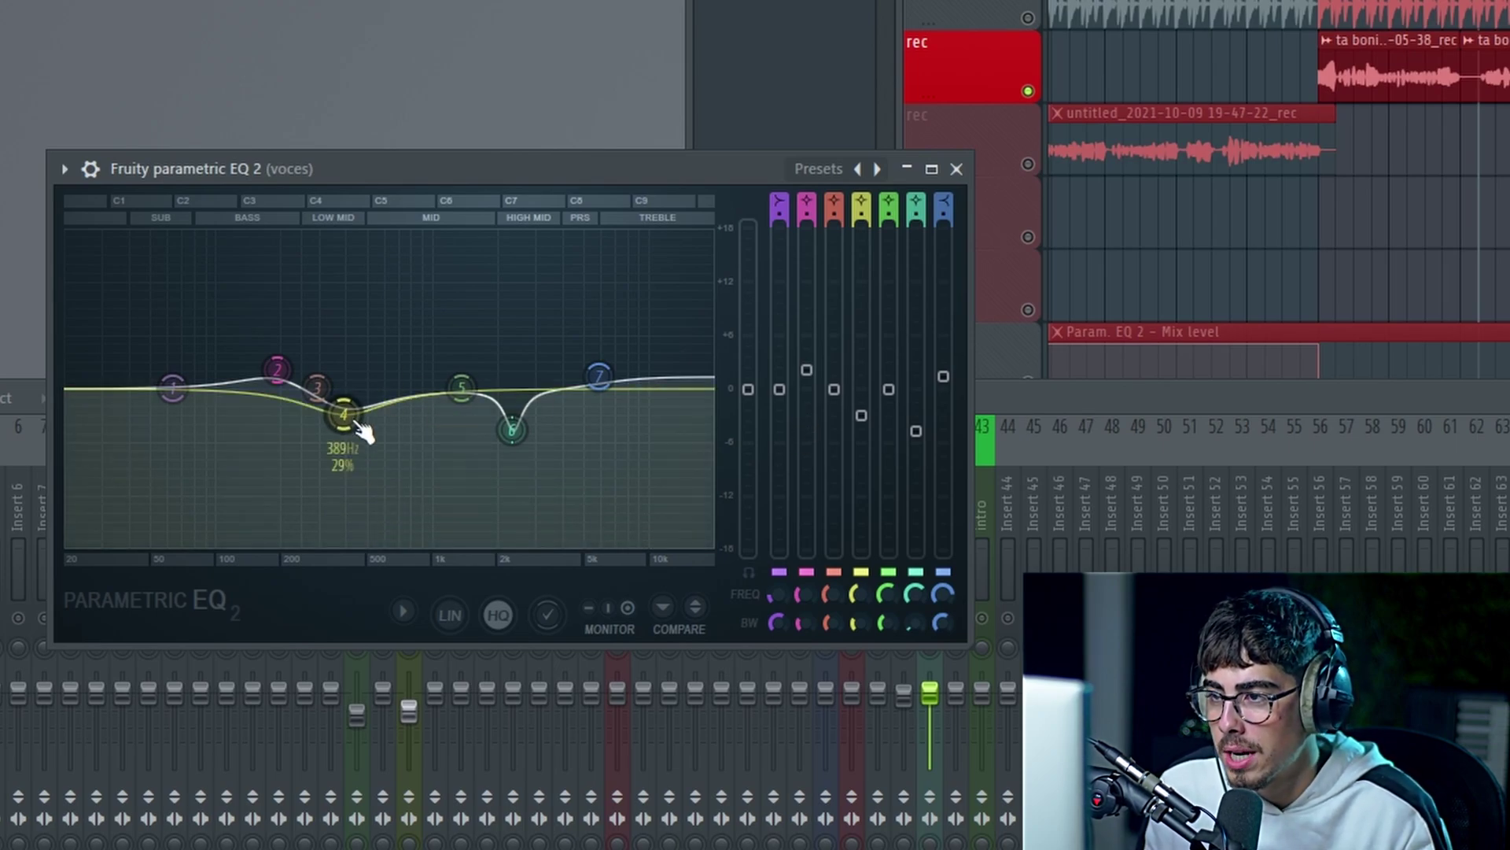
{"action": "mouse_move", "coordinate": [867, 428]}
{"action": "left_mouse_down"}
{"action": "mouse_move", "coordinate": [867, 286]}
{"action": "mouse_move", "coordinate": [861, 407]}
{"action": "left_mouse_up"}
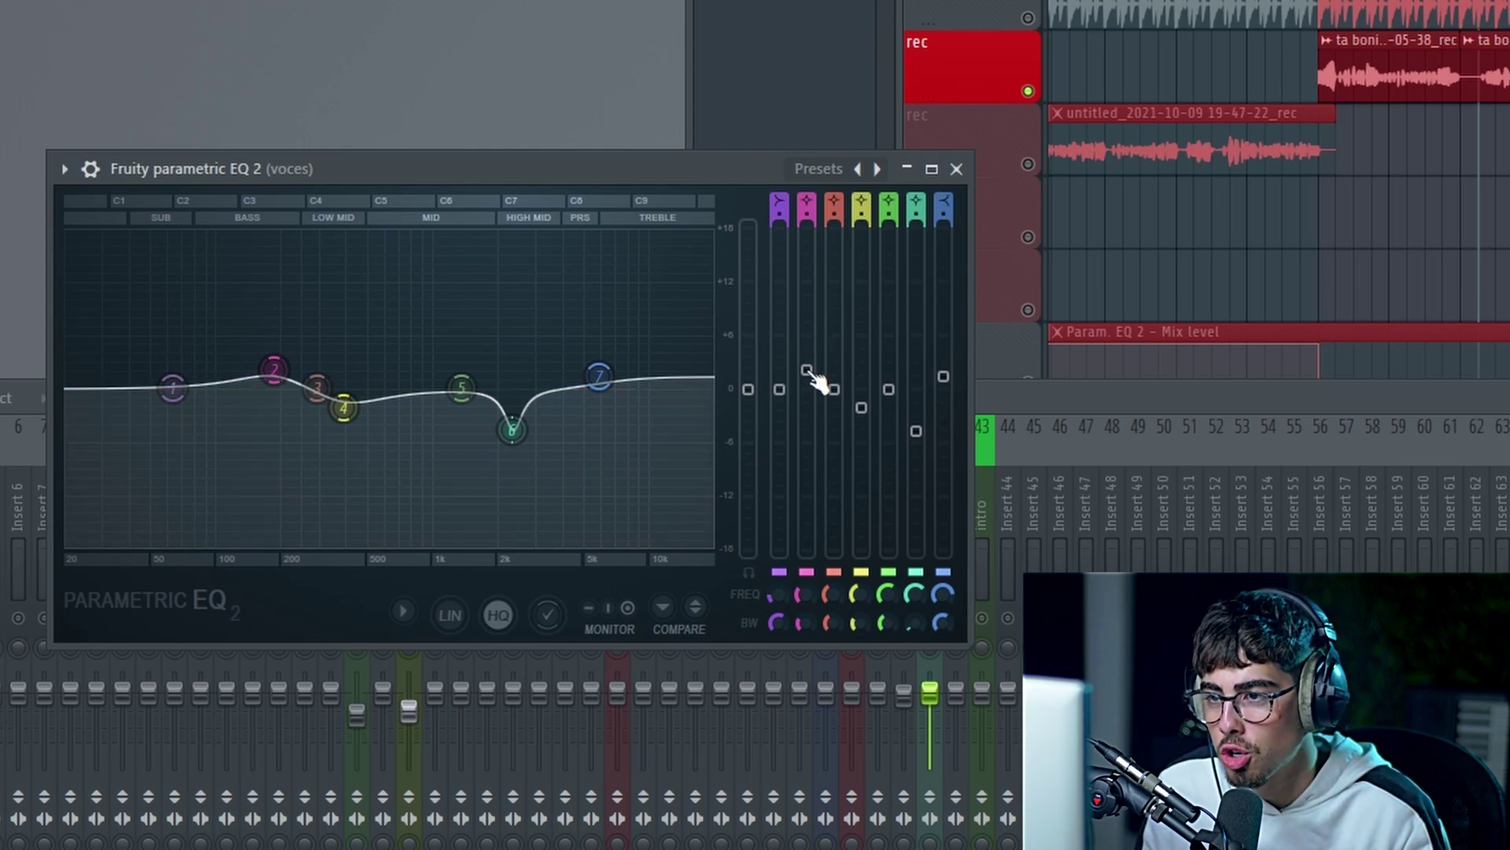
Audition an exaggerated band 2 boost near 186 Hz in the third EQ, settle on a mild boost, and close the EQ
{"action": "left_click_drag", "start_coordinate": [807, 371], "coordinate": [806, 298]}
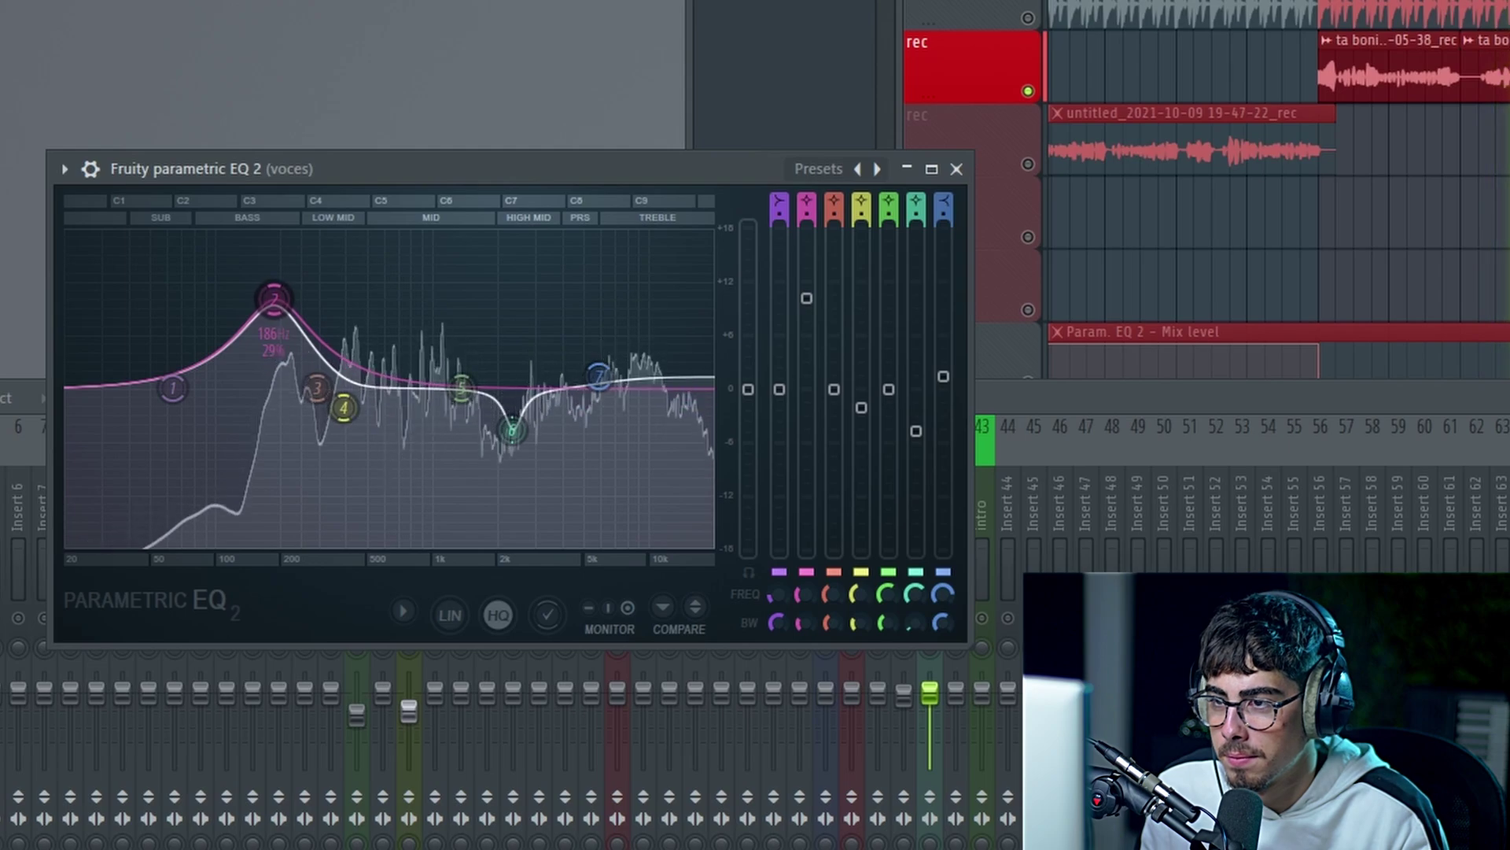
{"action": "left_click_drag", "start_coordinate": [806, 298], "coordinate": [807, 362]}
{"action": "key", "text": "space"}
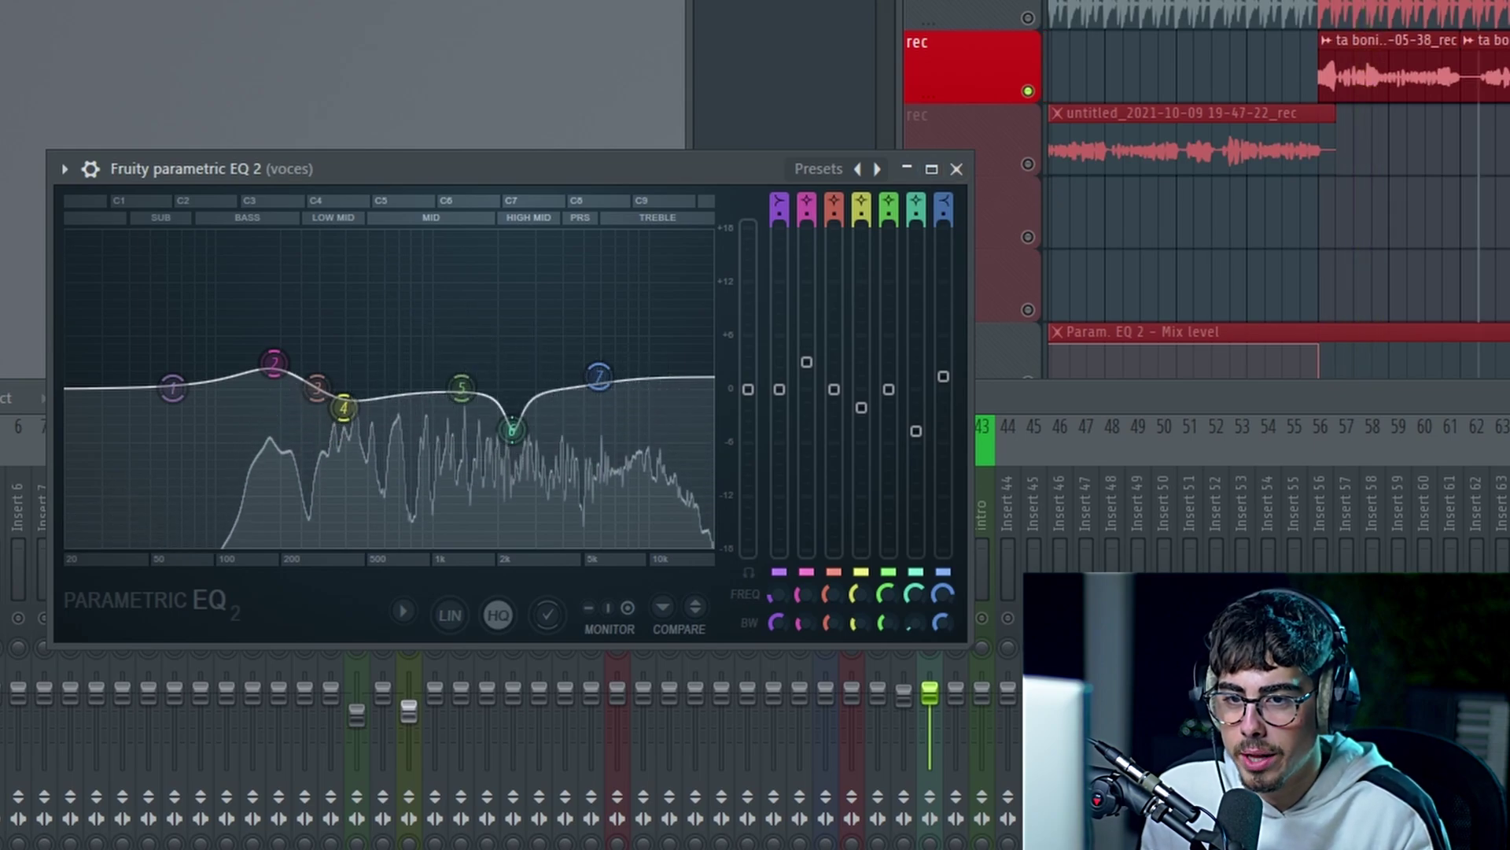
{"action": "key", "text": "F9"}
{"action": "key", "text": "space"}
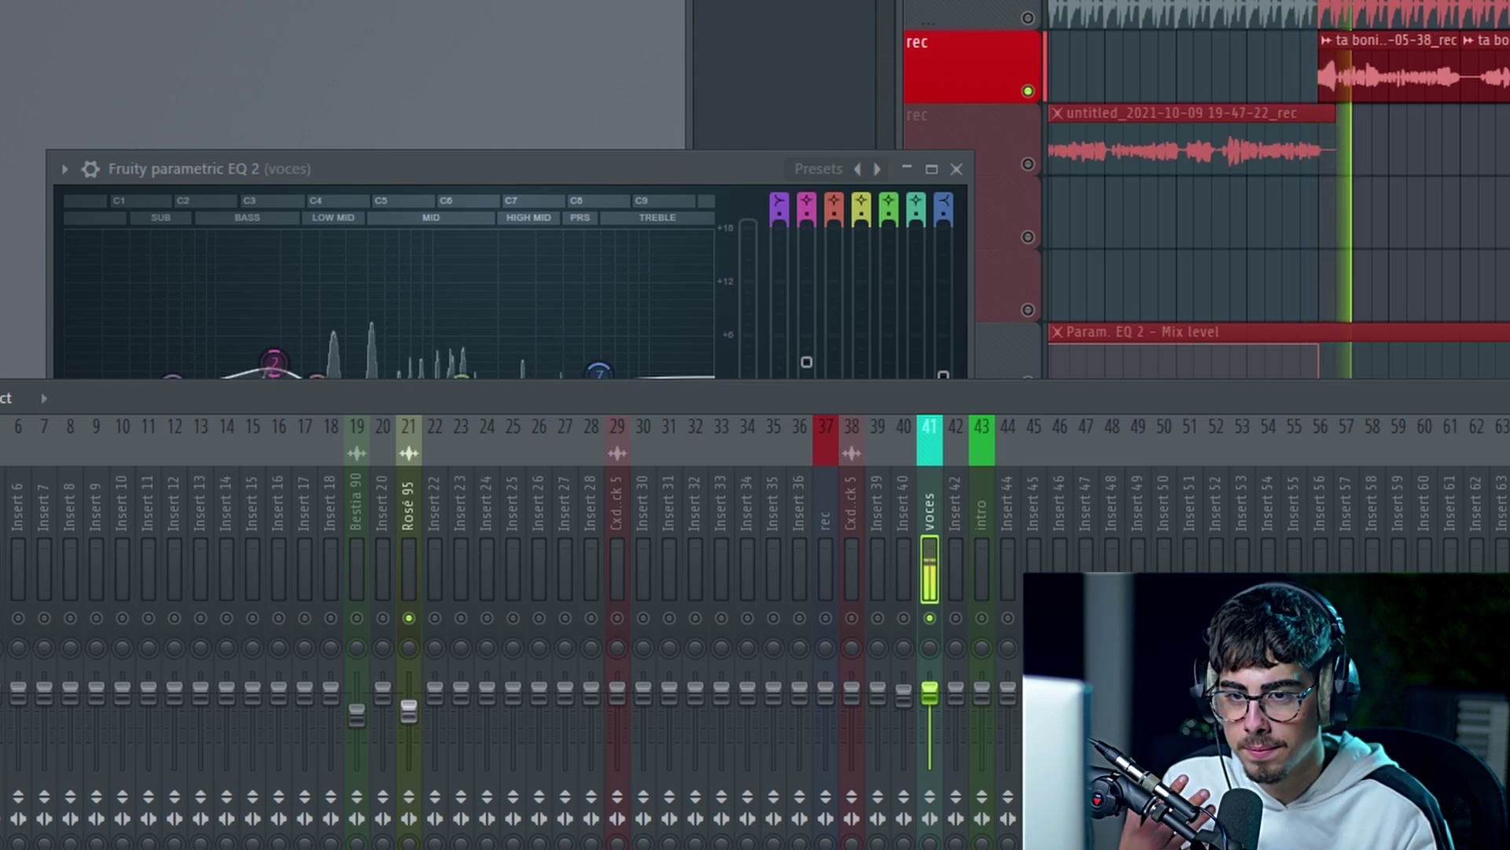
{"action": "left_click", "coordinate": [682, 158]}
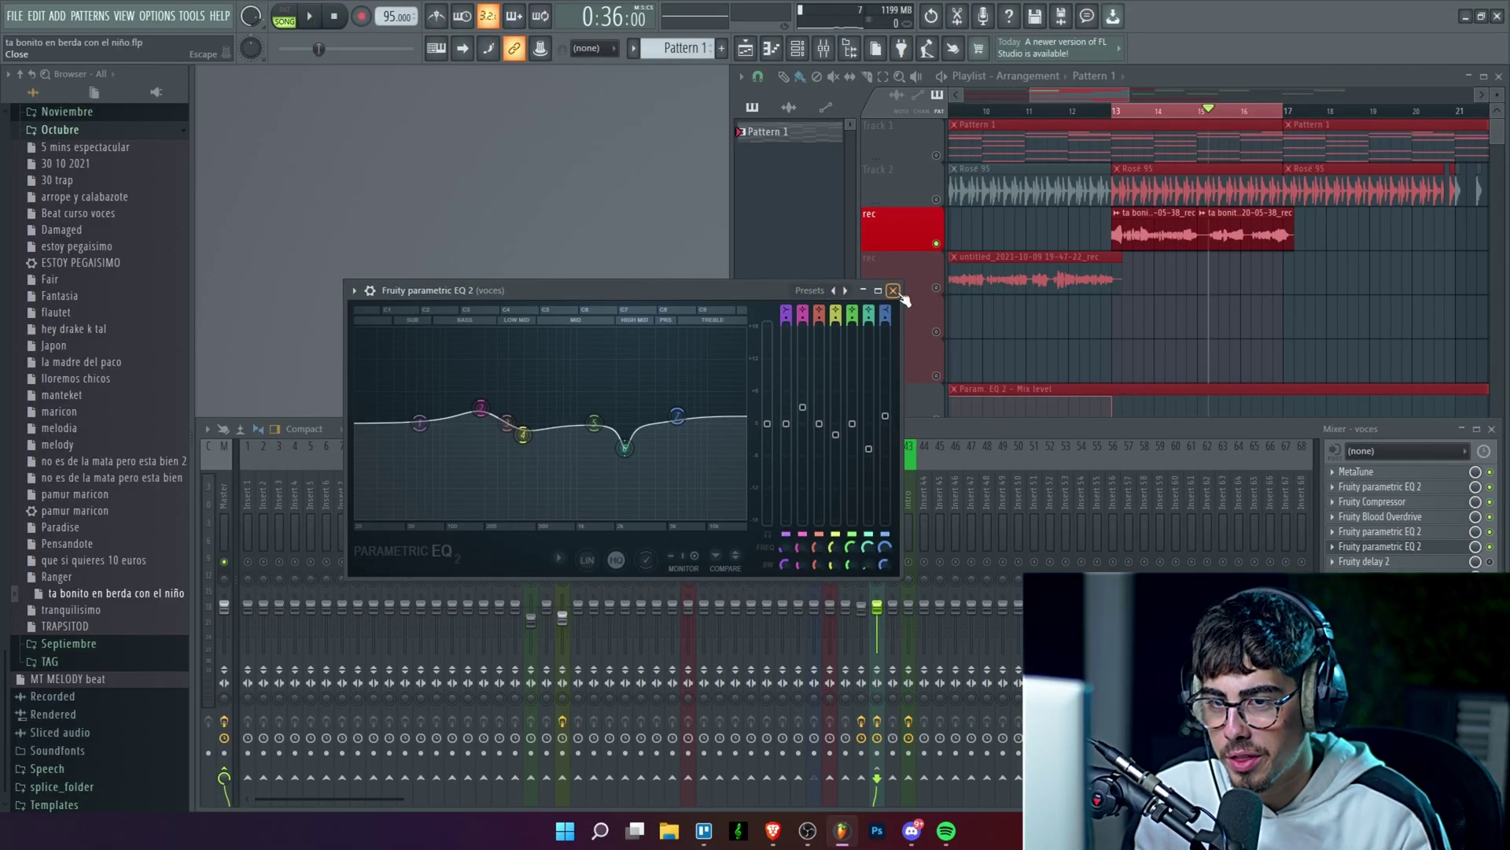
{"action": "left_click", "coordinate": [901, 289]}
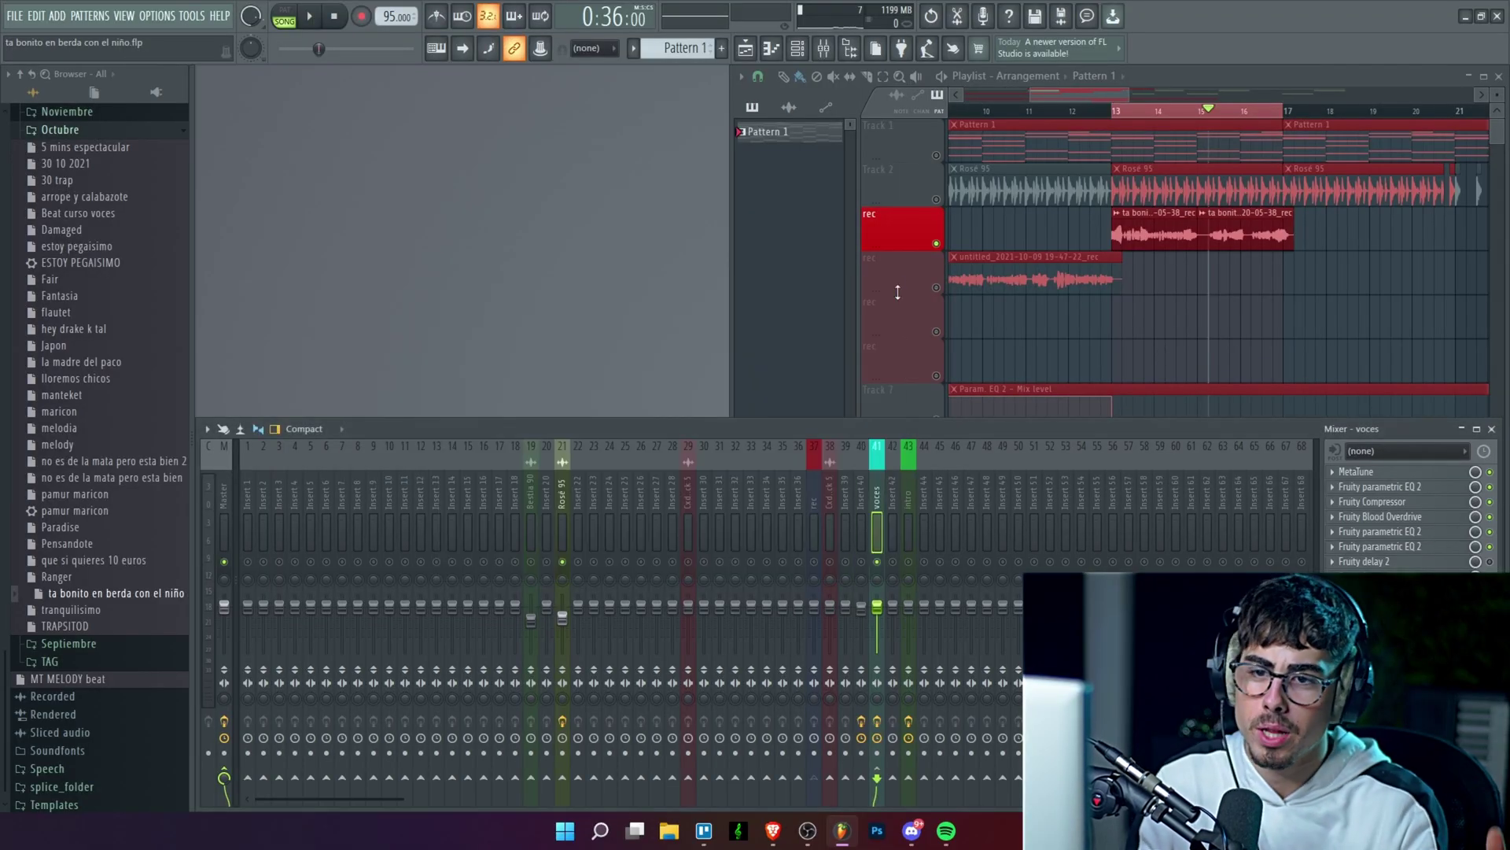
Review the first Fruity parametric EQ 2's low cut and band 4 cut, plus the Fruity Compressor settings, on the voces channel
{"action": "left_click", "coordinate": [1369, 486]}
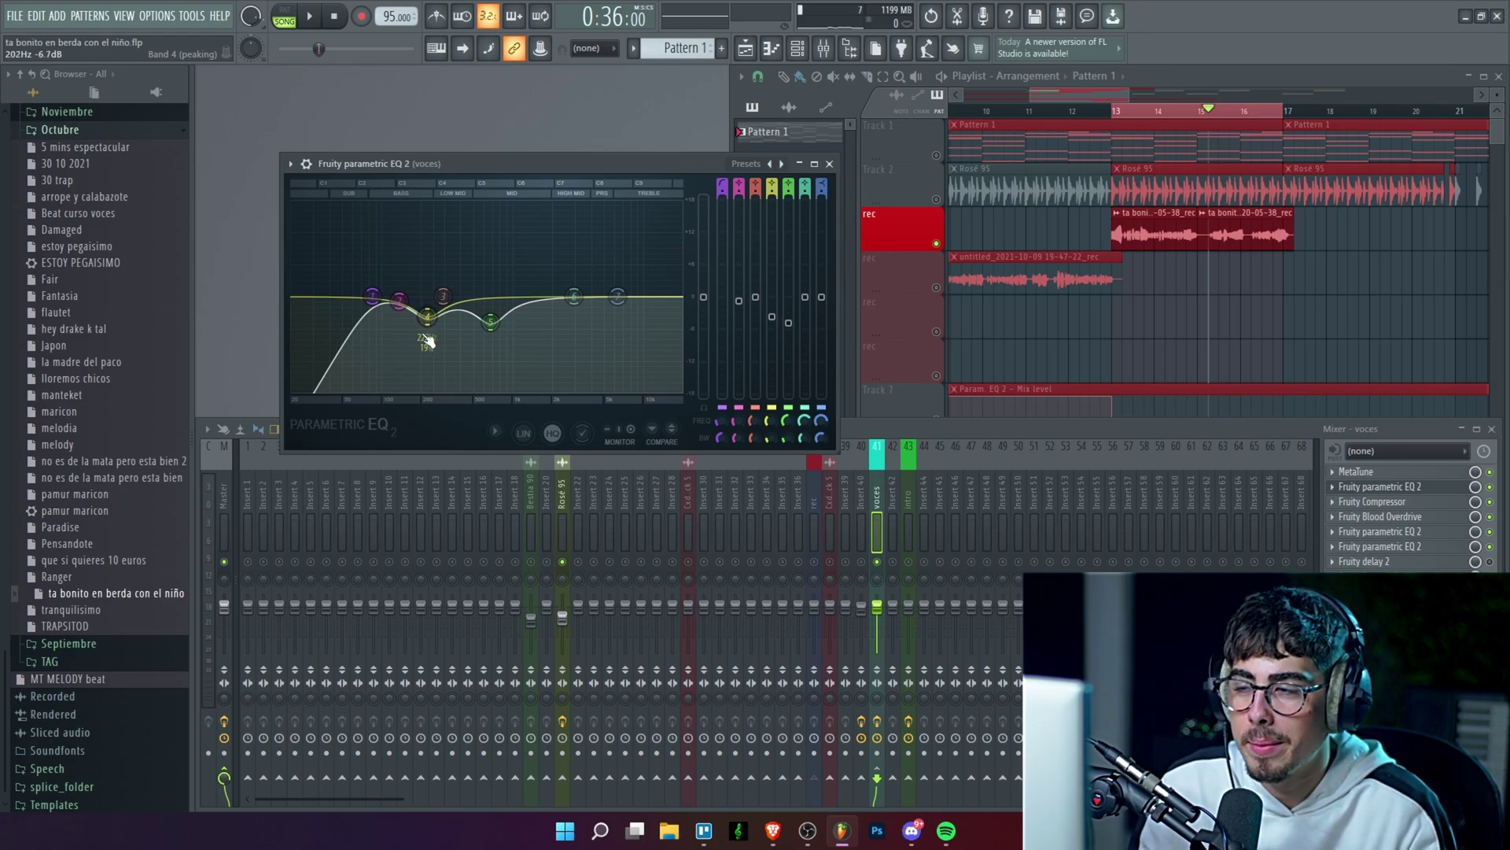
{"action": "mouse_move", "coordinate": [427, 340]}
{"action": "left_mouse_down"}
{"action": "mouse_move", "coordinate": [523, 333]}
{"action": "mouse_move", "coordinate": [452, 343]}
{"action": "mouse_move", "coordinate": [433, 330]}
{"action": "left_mouse_up"}
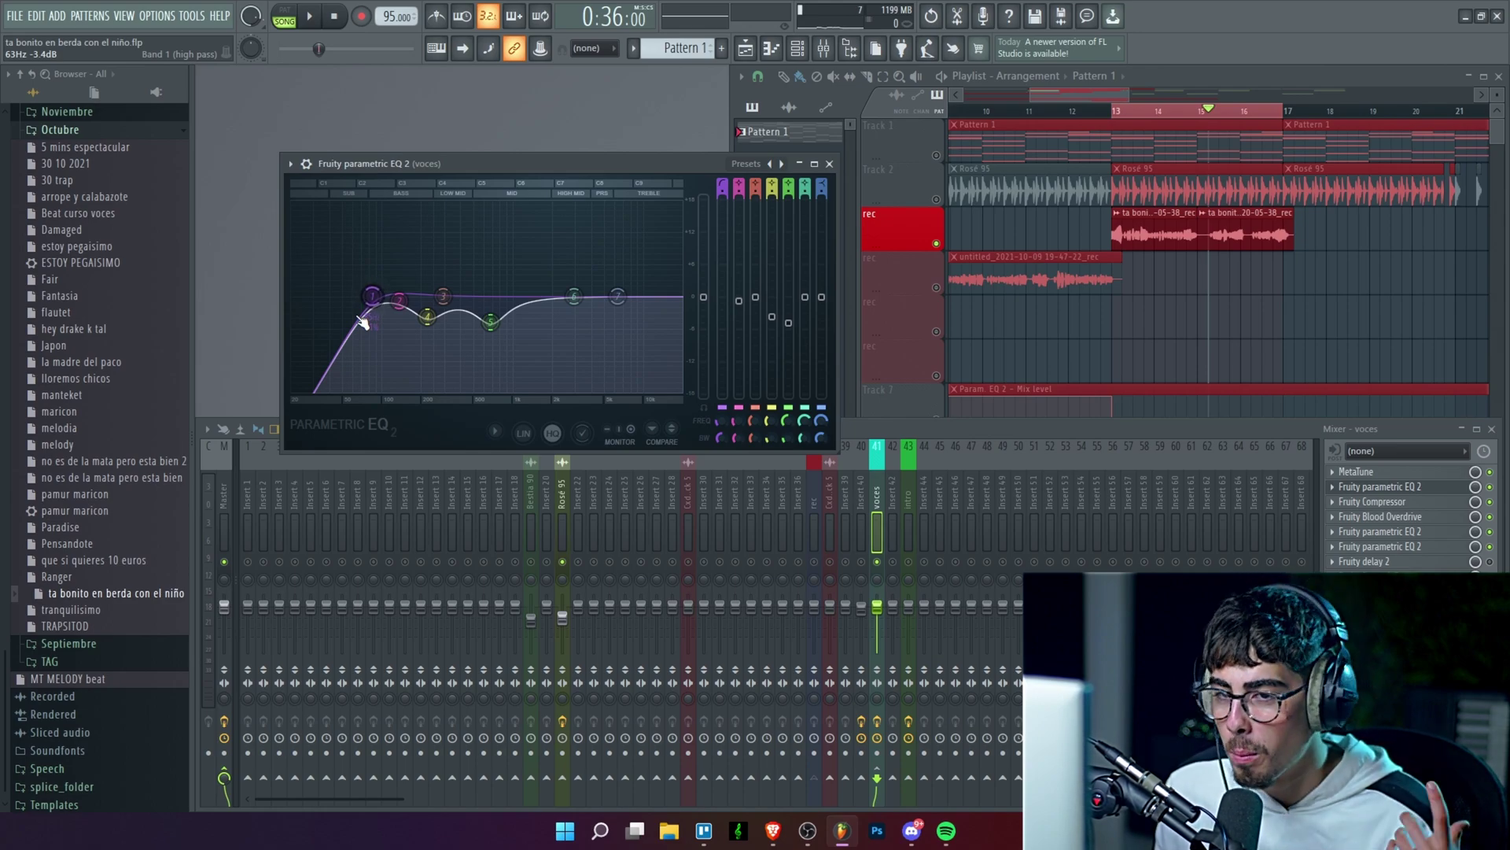
{"action": "left_click", "coordinate": [1385, 502]}
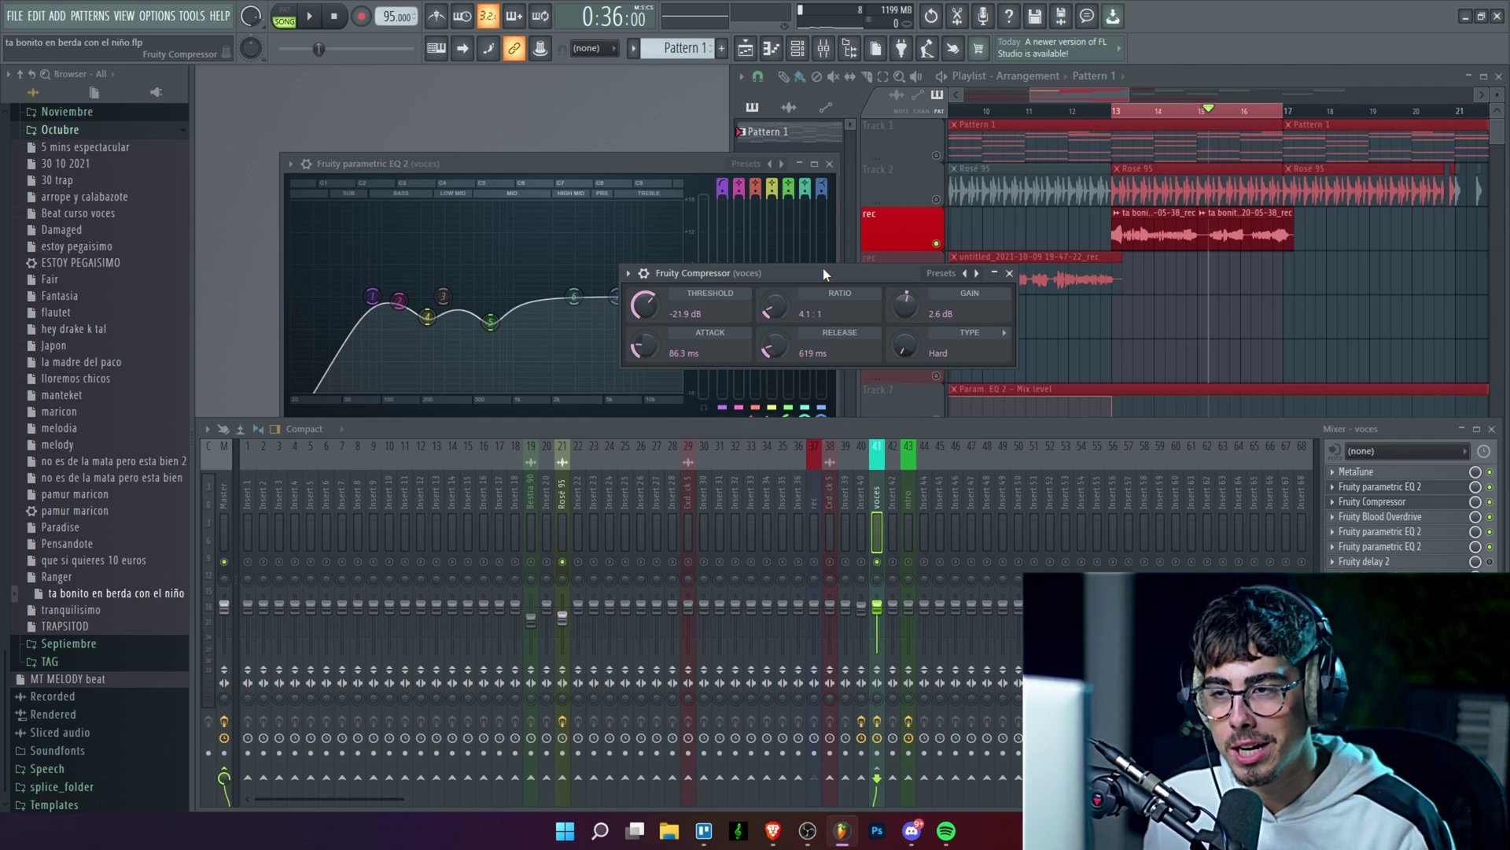
{"action": "left_click", "coordinate": [1010, 273]}
{"action": "left_click", "coordinate": [829, 165]}
Review the Fruity Blood Overdrive, the two EQs after it and Fruity delay 2 on the voces channel
{"action": "left_click", "coordinate": [1383, 517]}
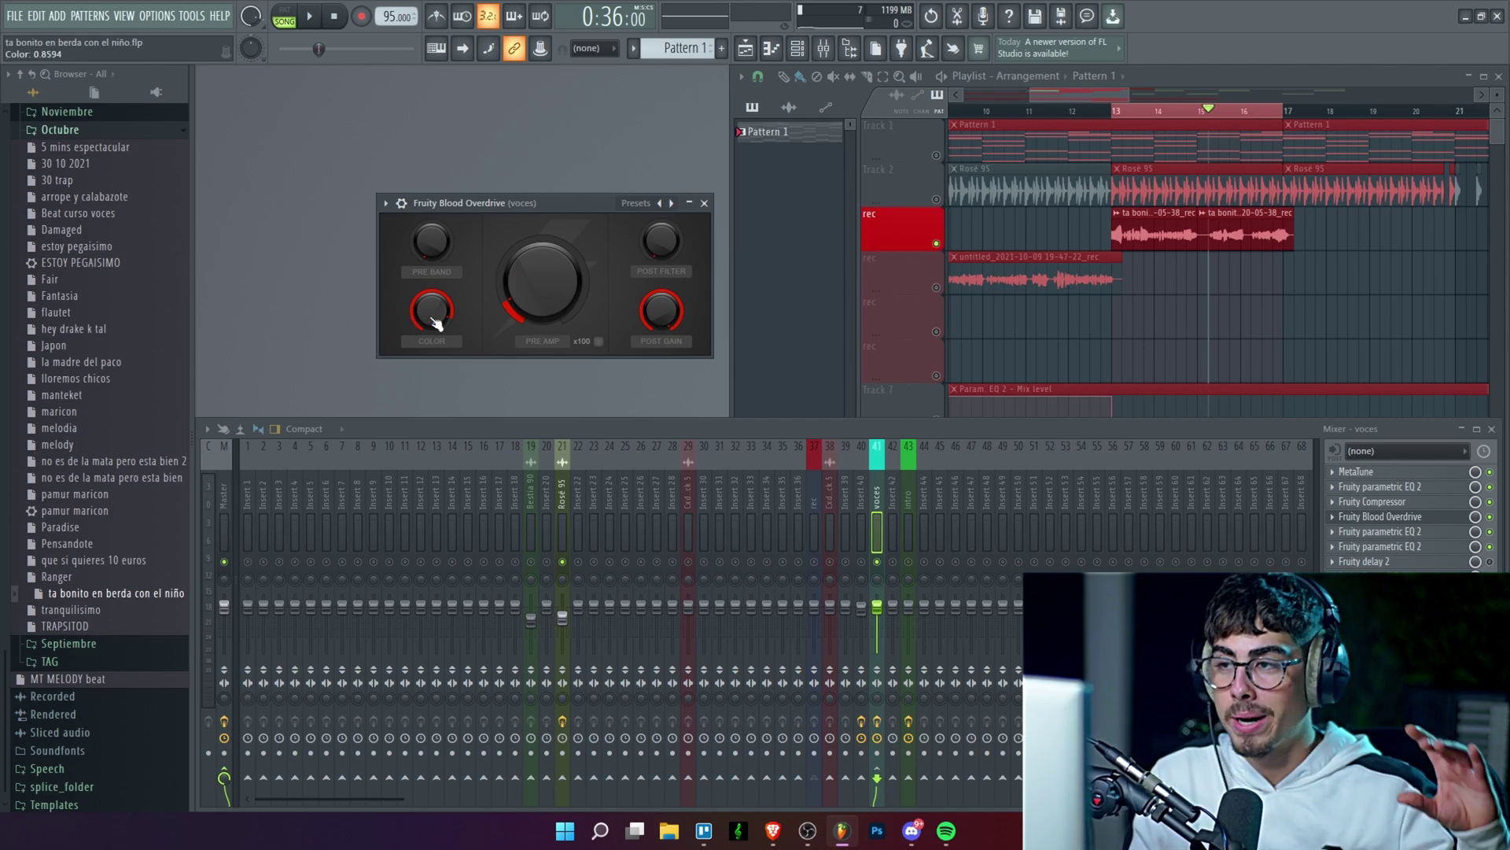
{"action": "left_click", "coordinate": [706, 203]}
{"action": "left_click", "coordinate": [1409, 533]}
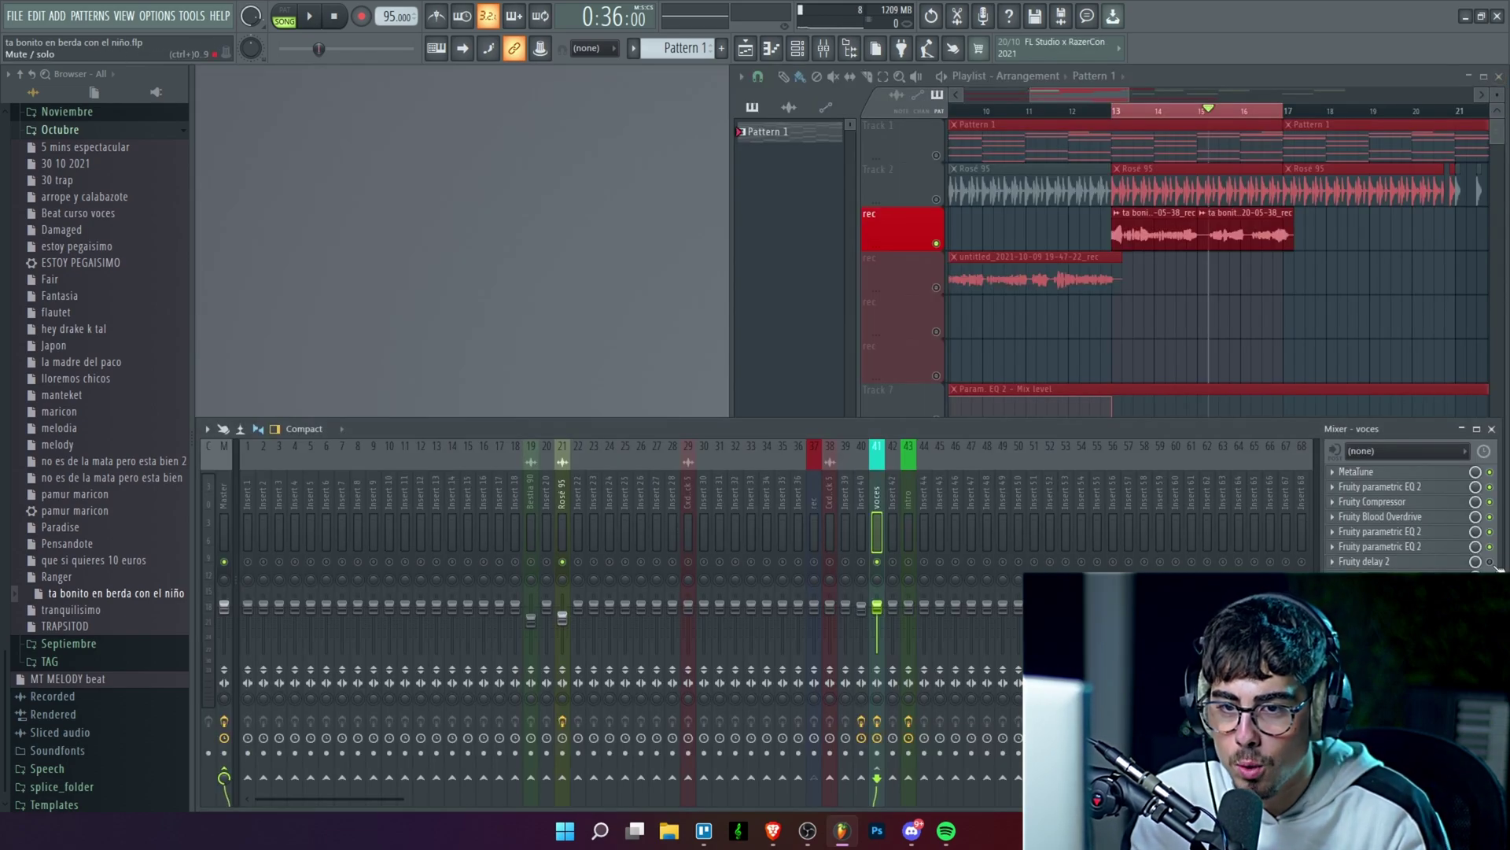
{"action": "left_click", "coordinate": [1385, 546]}
{"action": "left_click", "coordinate": [900, 287]}
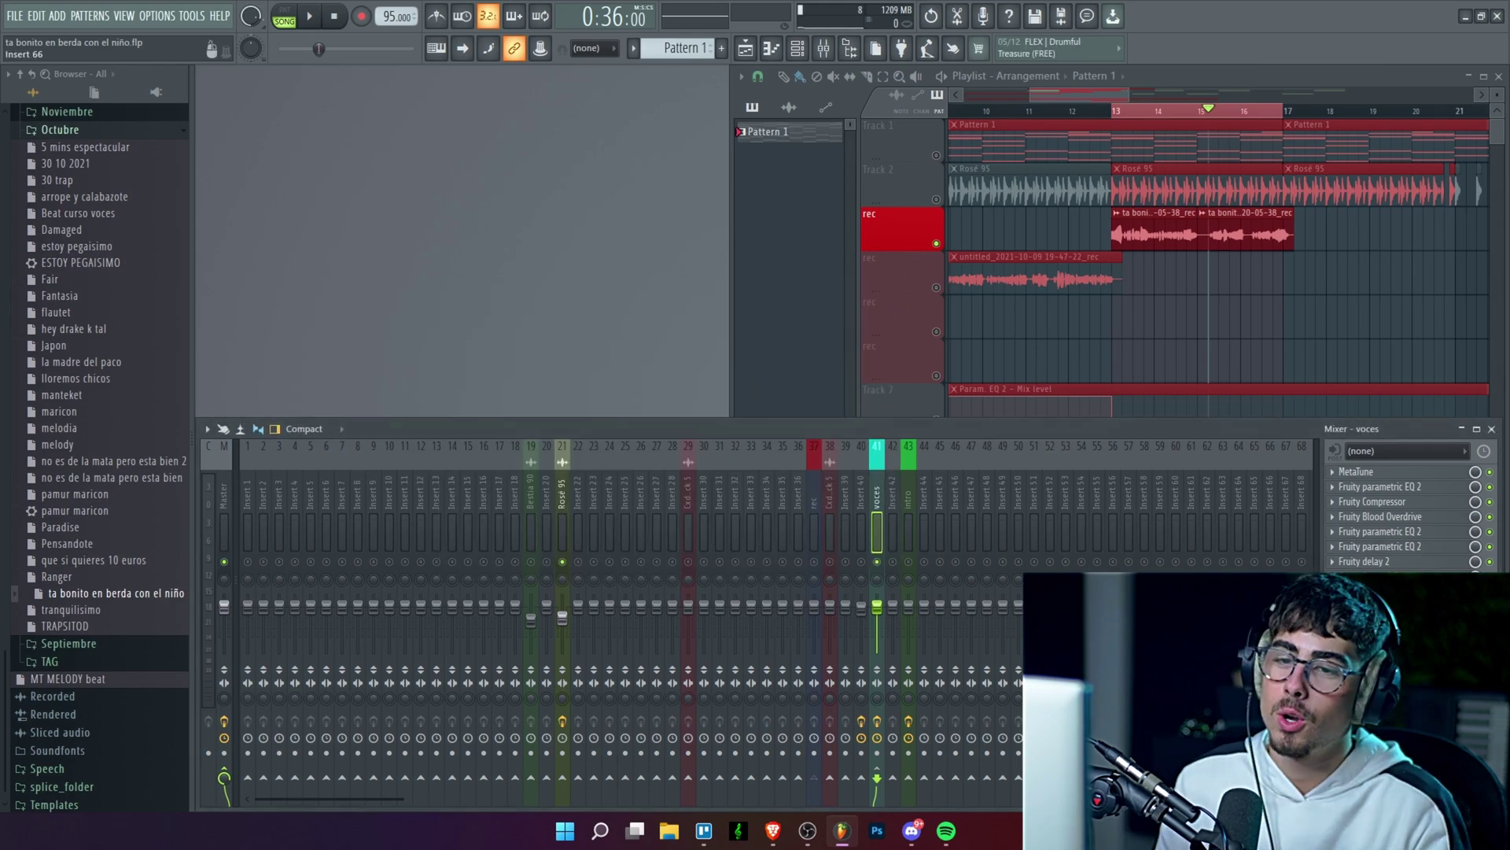
{"action": "left_click", "coordinate": [1383, 561]}
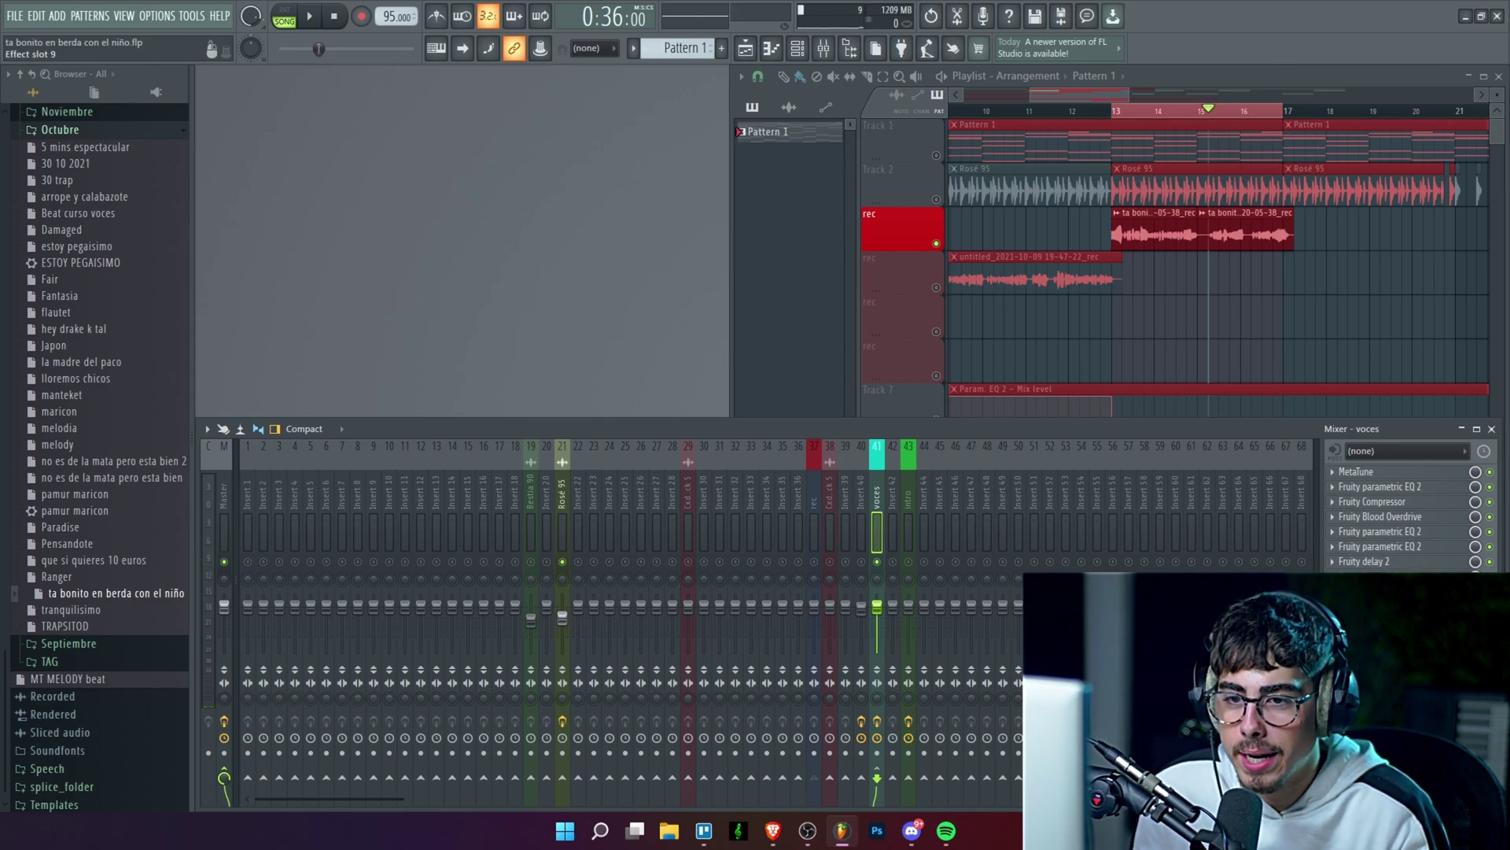
Open Fruity Reeverb 2 on the voces channel, raise its low cut, and close the plugin
{"action": "left_click", "coordinate": [1368, 592]}
{"action": "left_click_drag", "start_coordinate": [455, 194], "coordinate": [592, 211]}
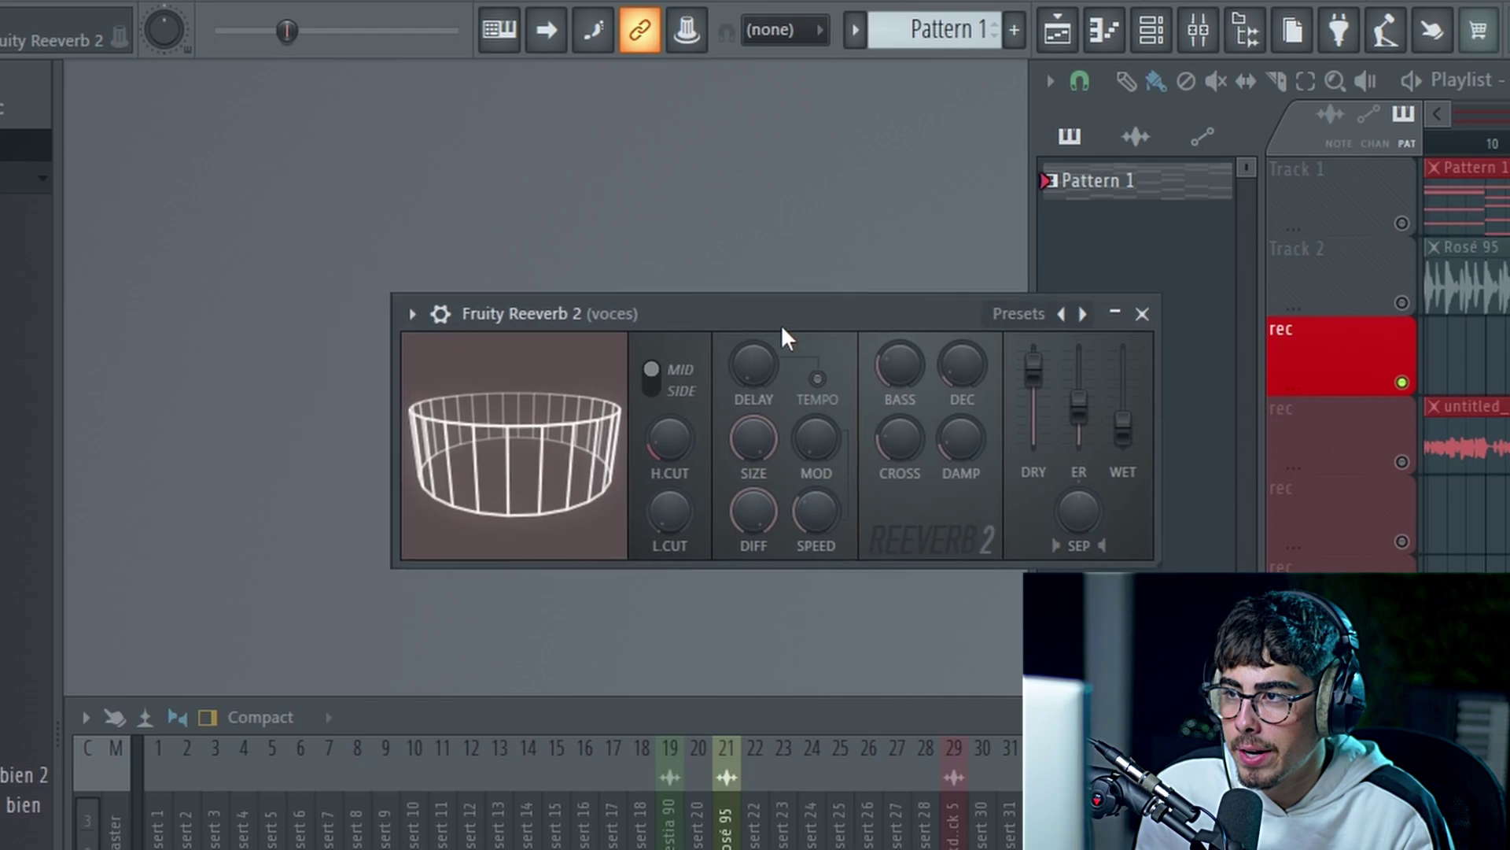
{"action": "left_click_drag", "start_coordinate": [781, 327], "coordinate": [580, 329]}
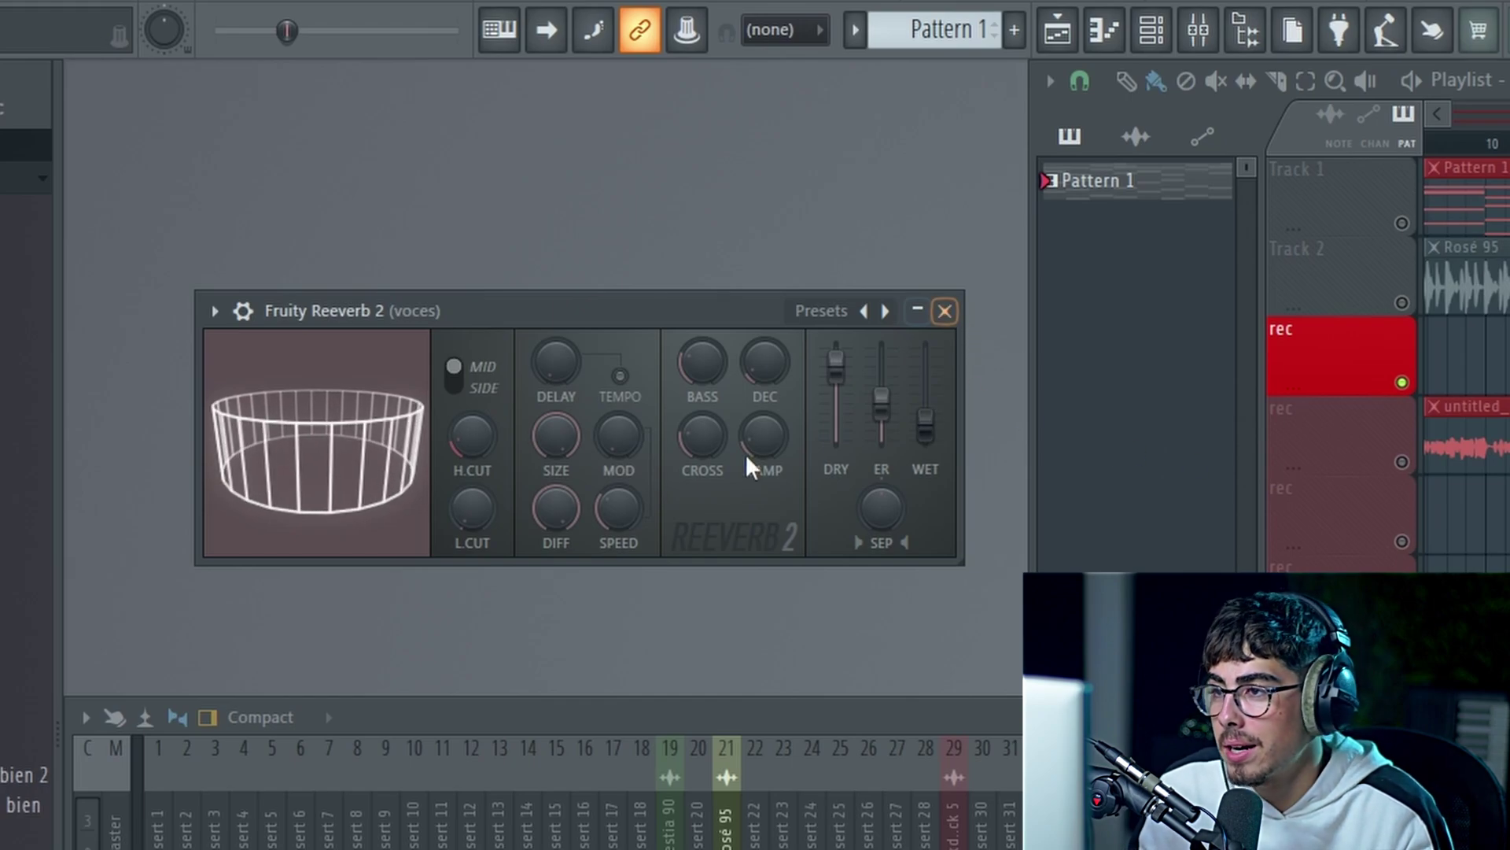
{"action": "left_click_drag", "start_coordinate": [480, 532], "coordinate": [479, 507]}
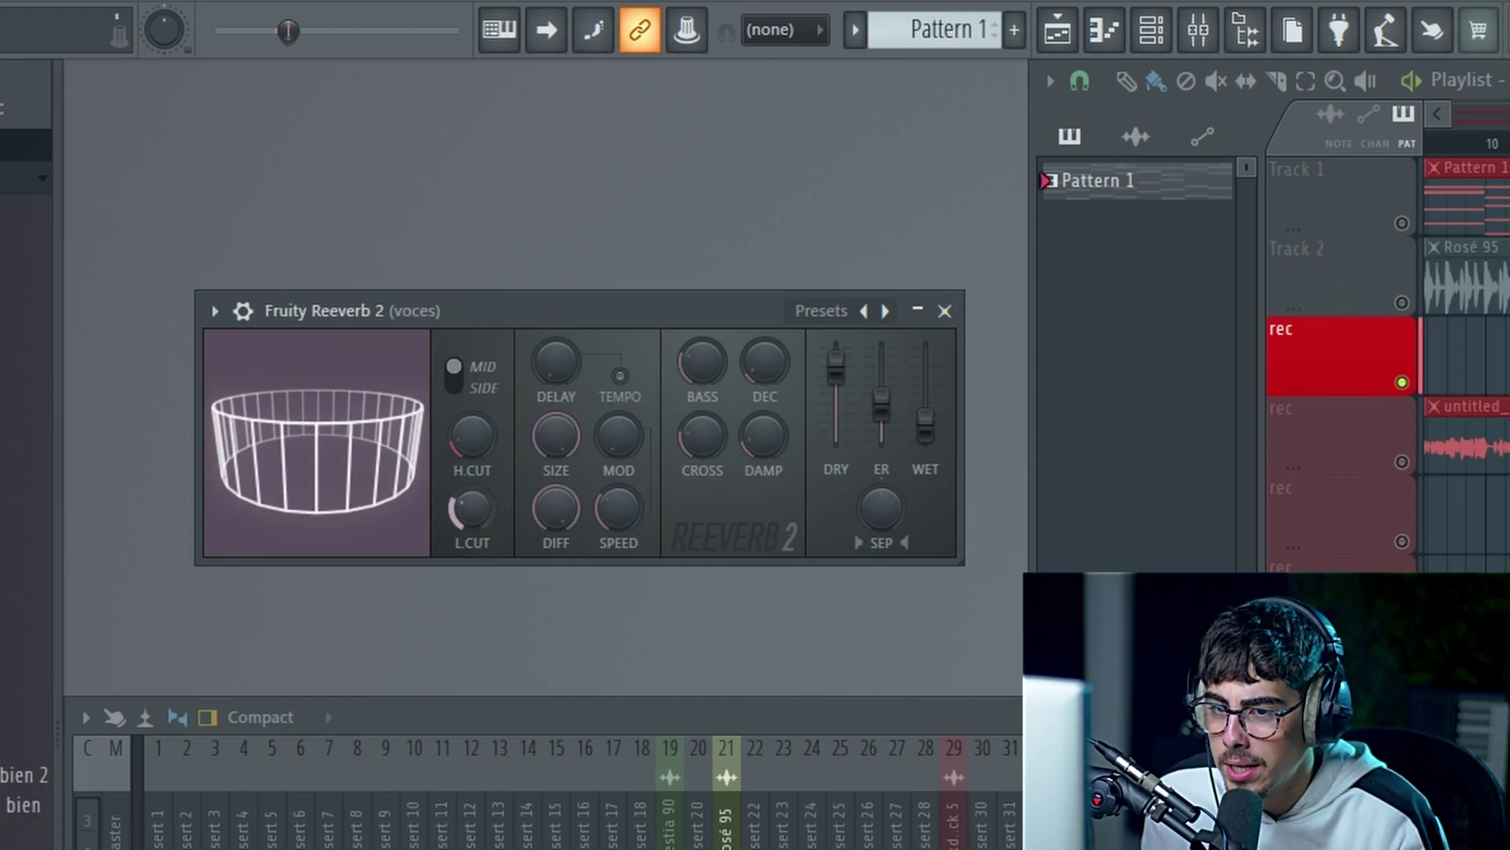
{"action": "left_click_drag", "start_coordinate": [472, 508], "coordinate": [472, 492]}
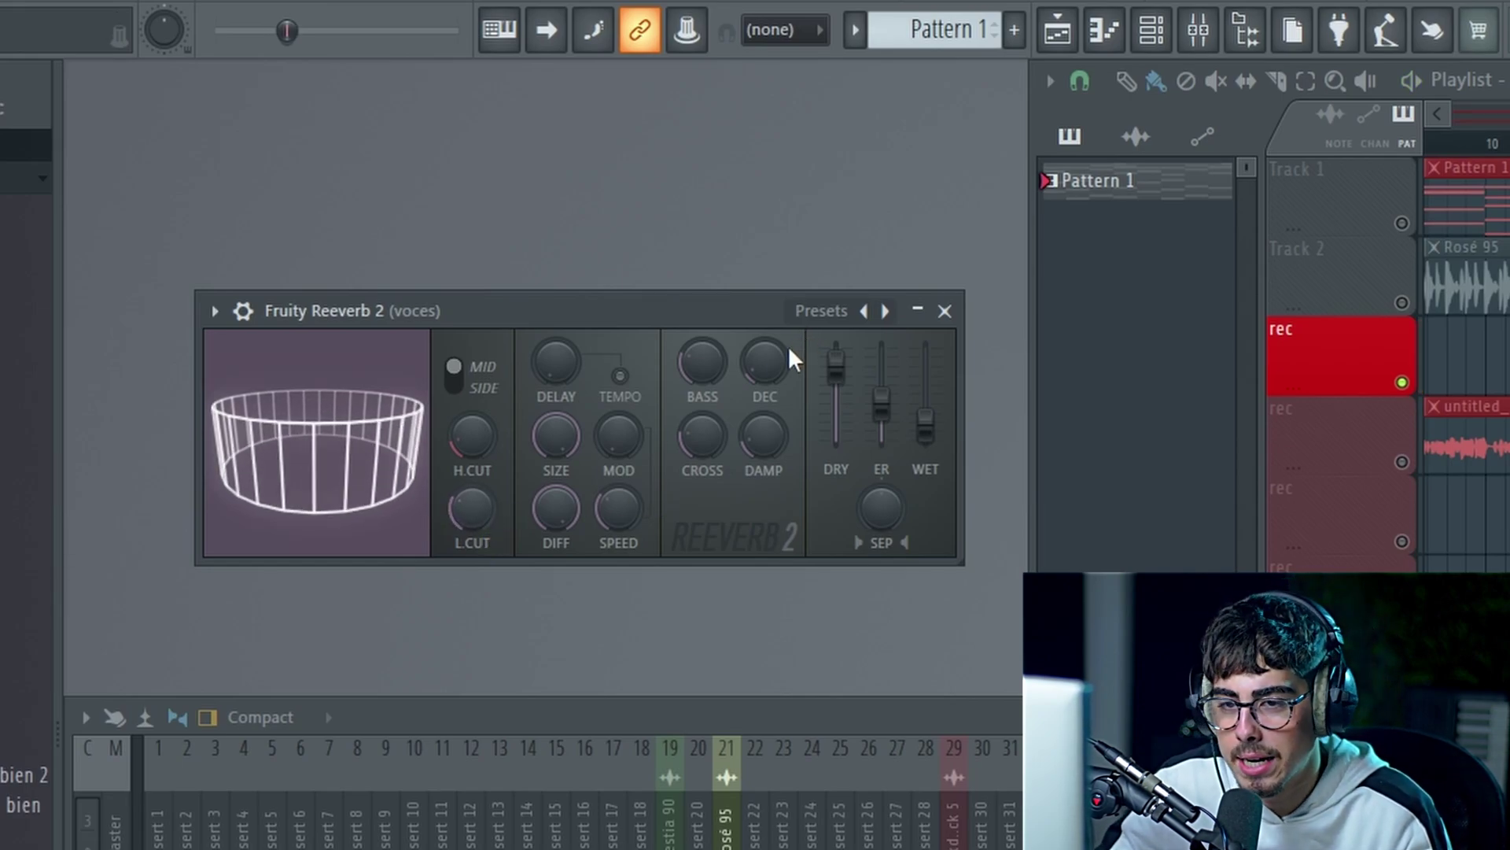
{"action": "left_click", "coordinate": [945, 311]}
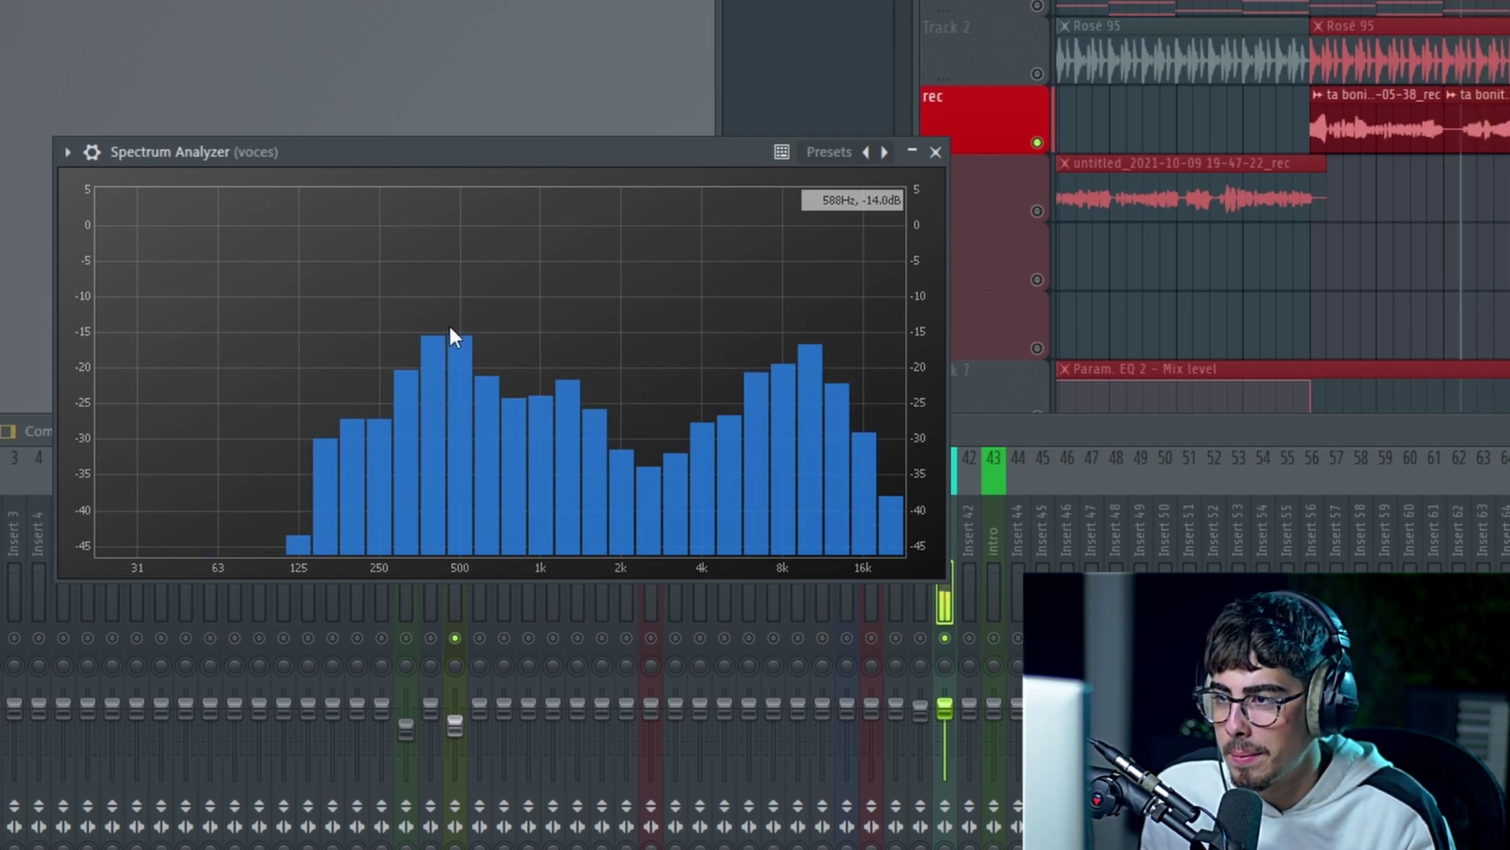
Examine the processed vocal's frequency balance in the Spectrum Analyzer and close it
{"action": "key", "text": "space"}
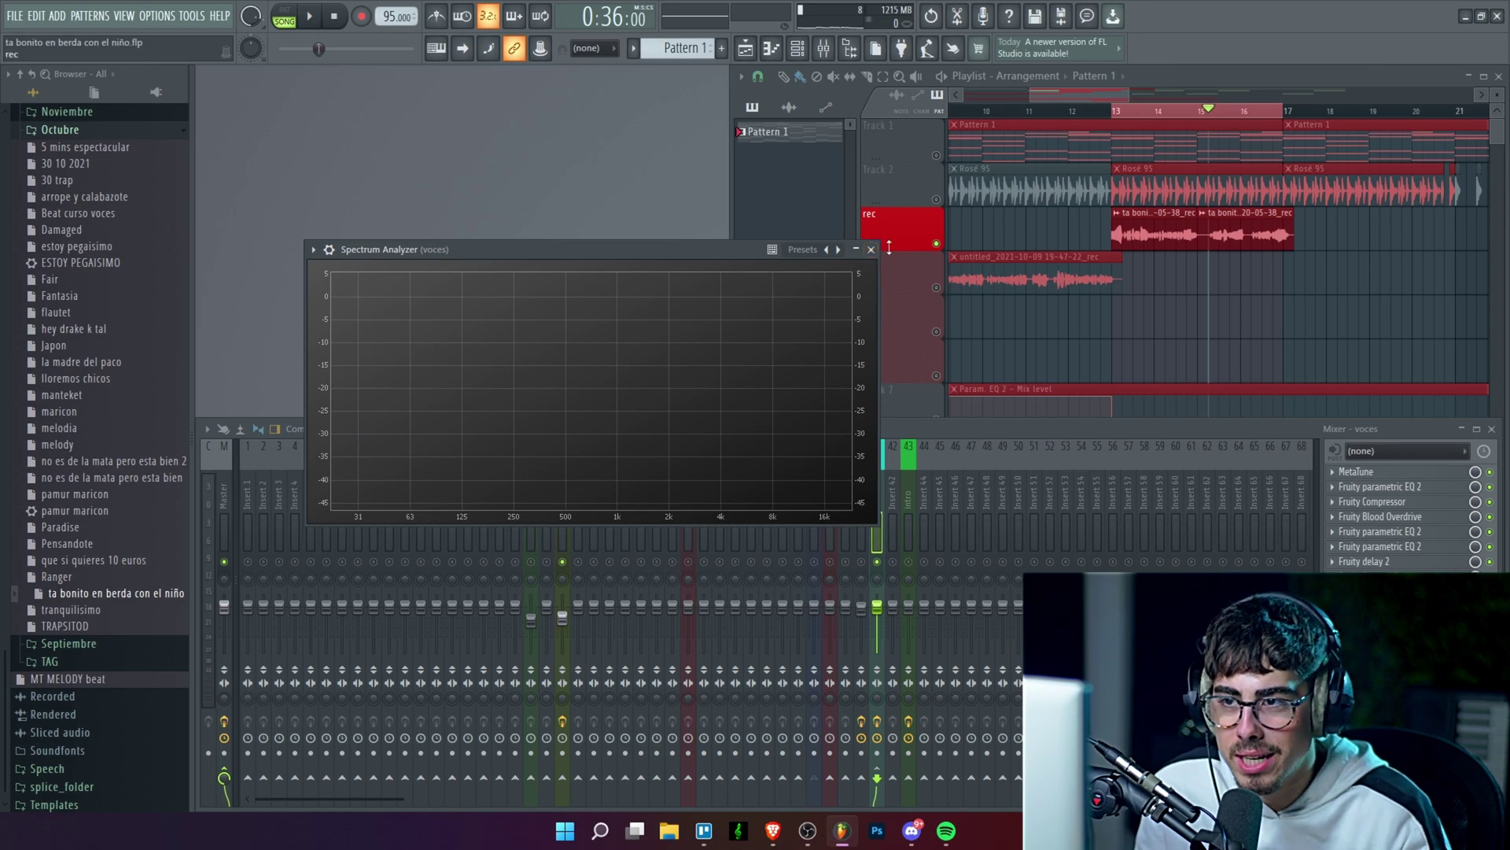
{"action": "left_click", "coordinate": [871, 250]}
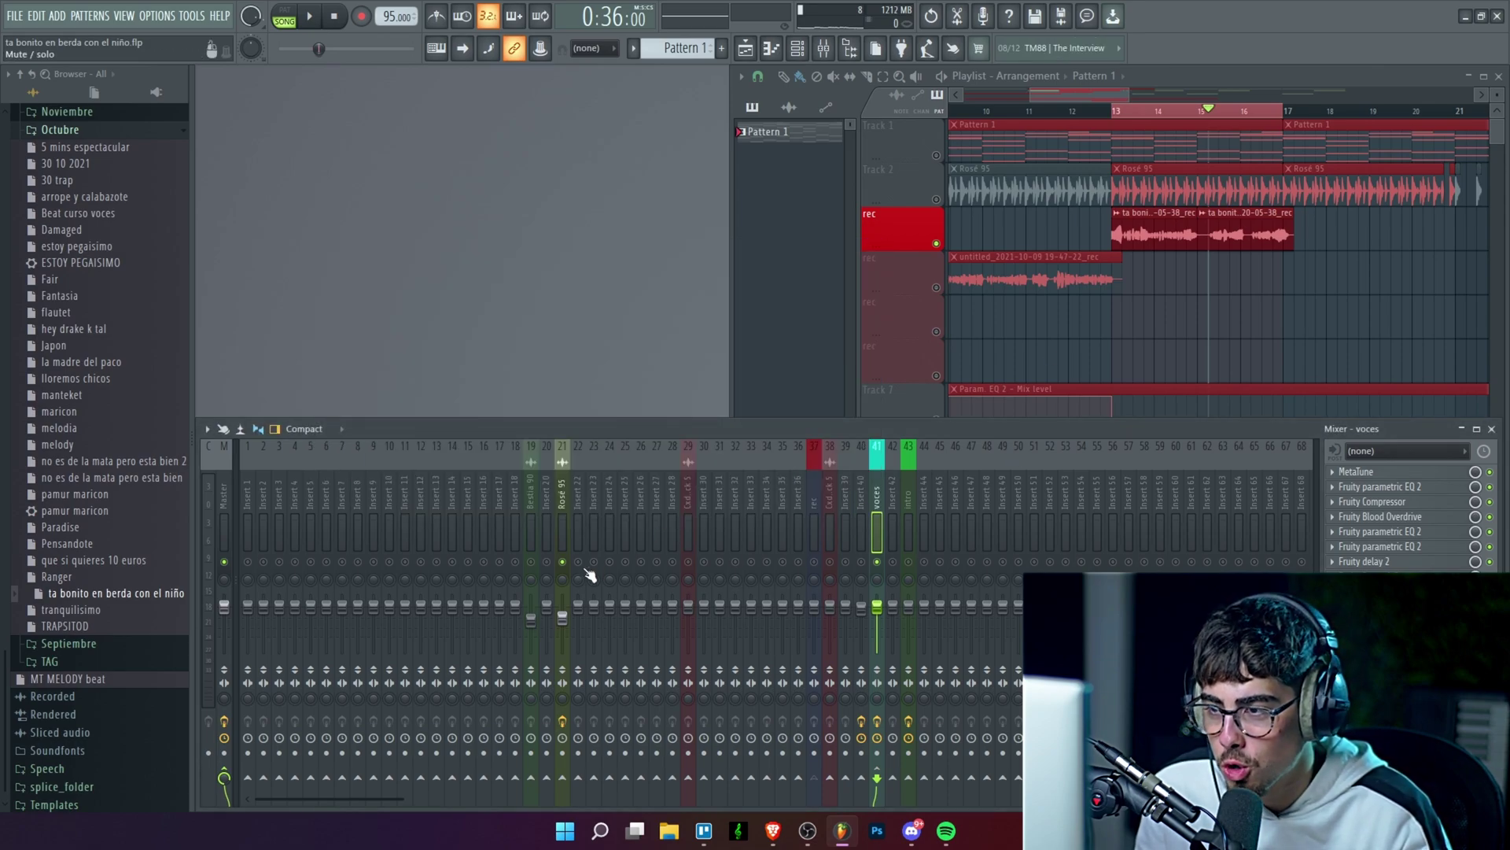
Unmute Track 1 and Track 2 in the playlist and play the vocal together with the beat
{"action": "left_click", "coordinate": [936, 200]}
{"action": "left_click", "coordinate": [937, 156]}
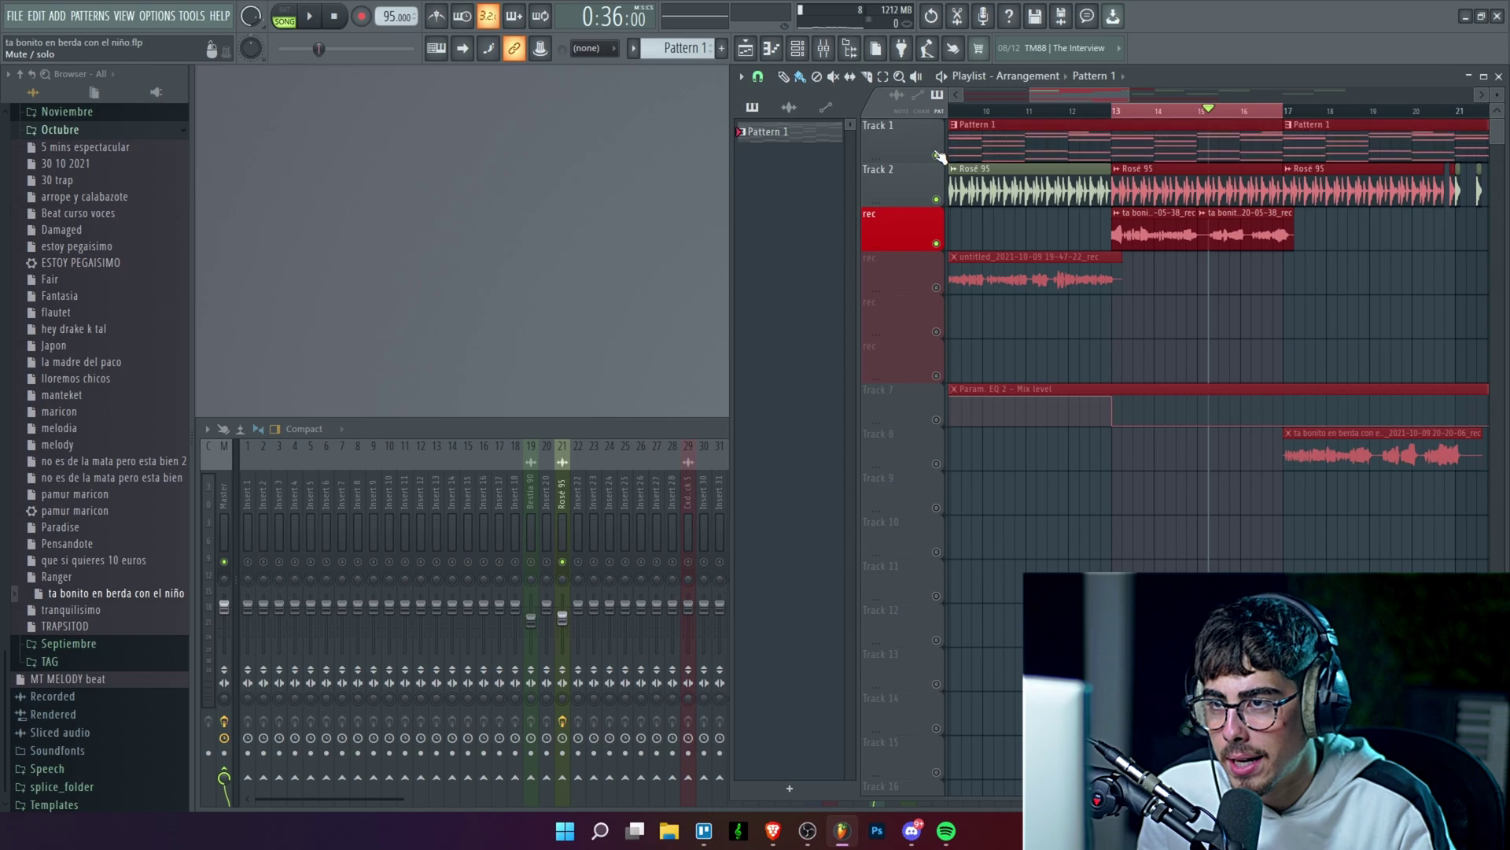
{"action": "key", "text": "space"}
{"action": "left_click", "coordinate": [619, 423]}
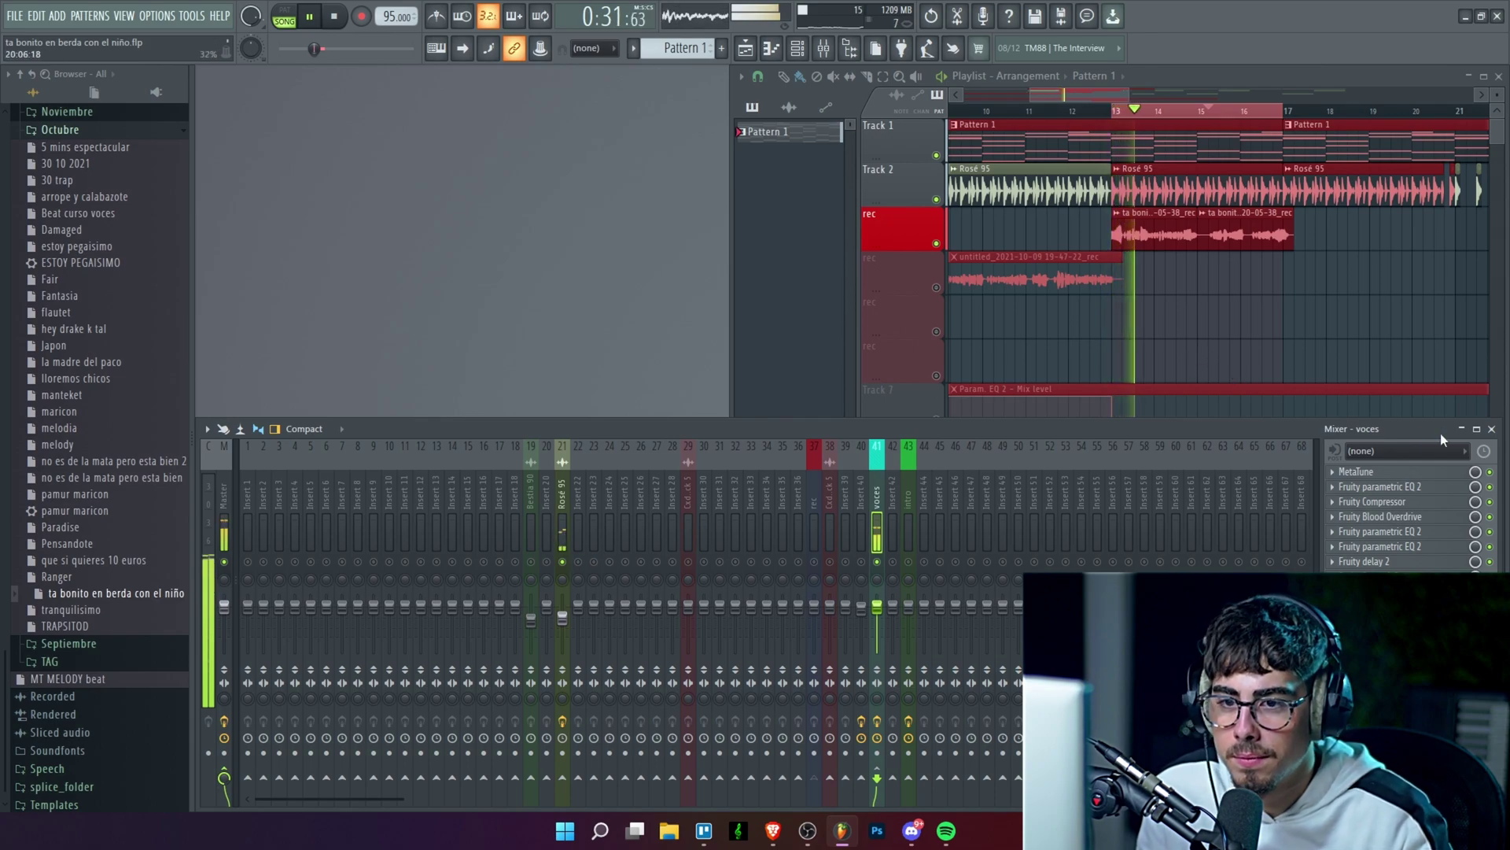
Check the Fruity parametric EQ 2 on the Rosé 95 channel during playback and save the project
{"action": "left_click", "coordinate": [563, 496]}
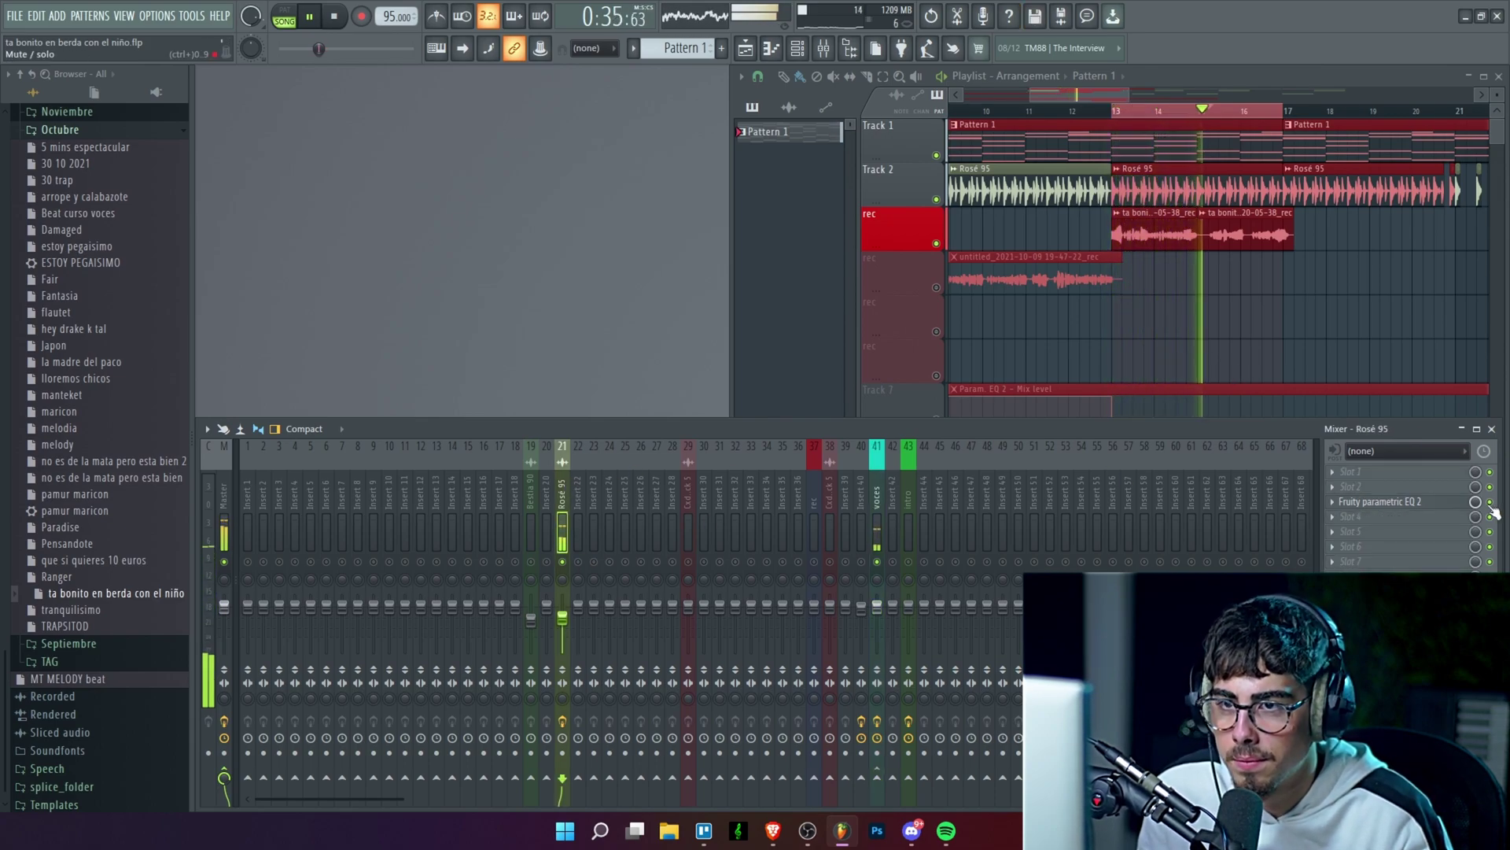
{"action": "left_click", "coordinate": [1385, 502]}
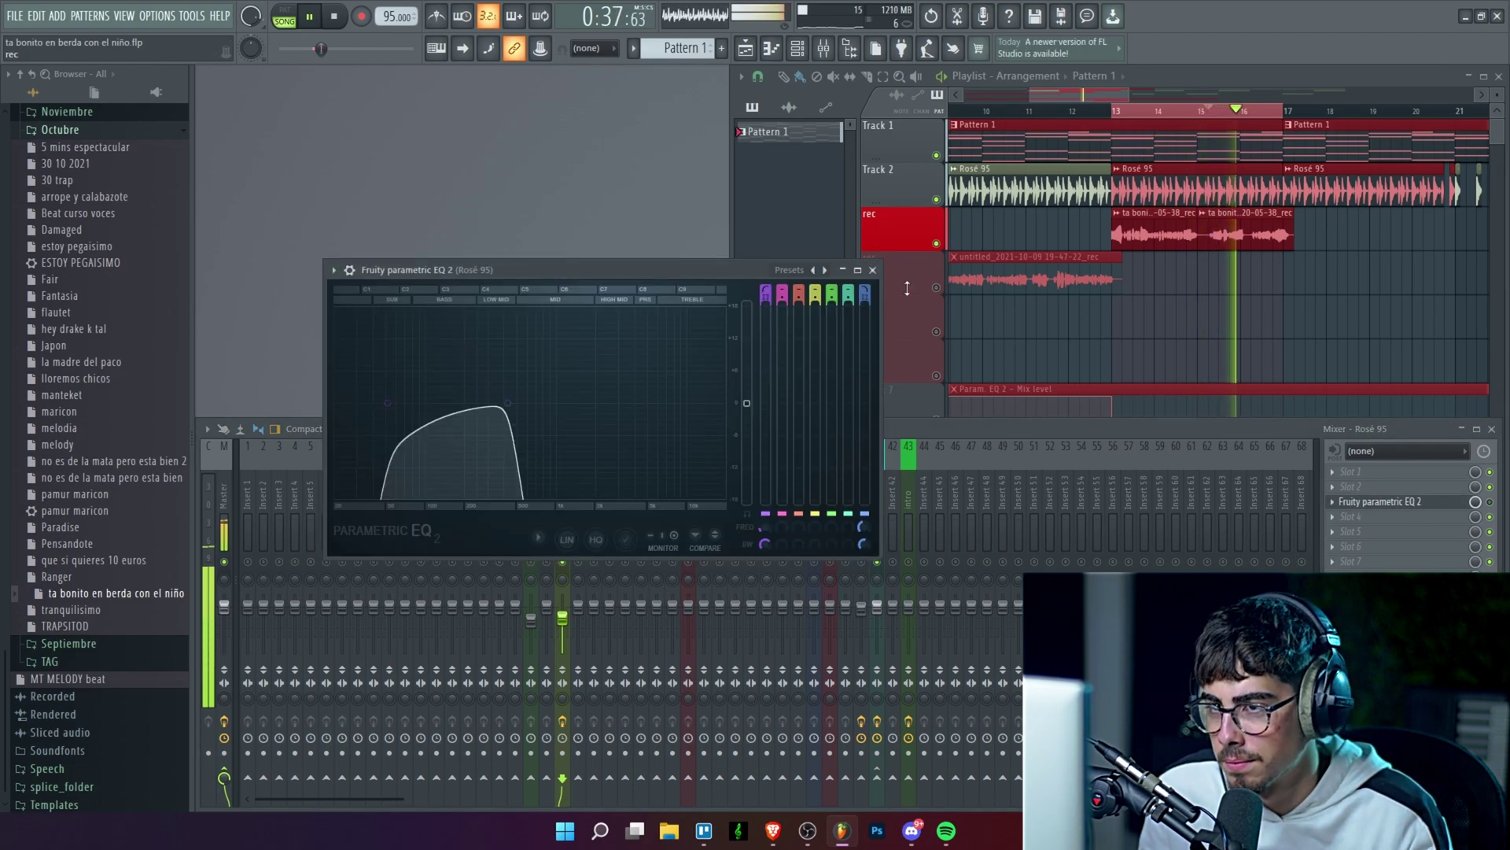
{"action": "left_click", "coordinate": [871, 270]}
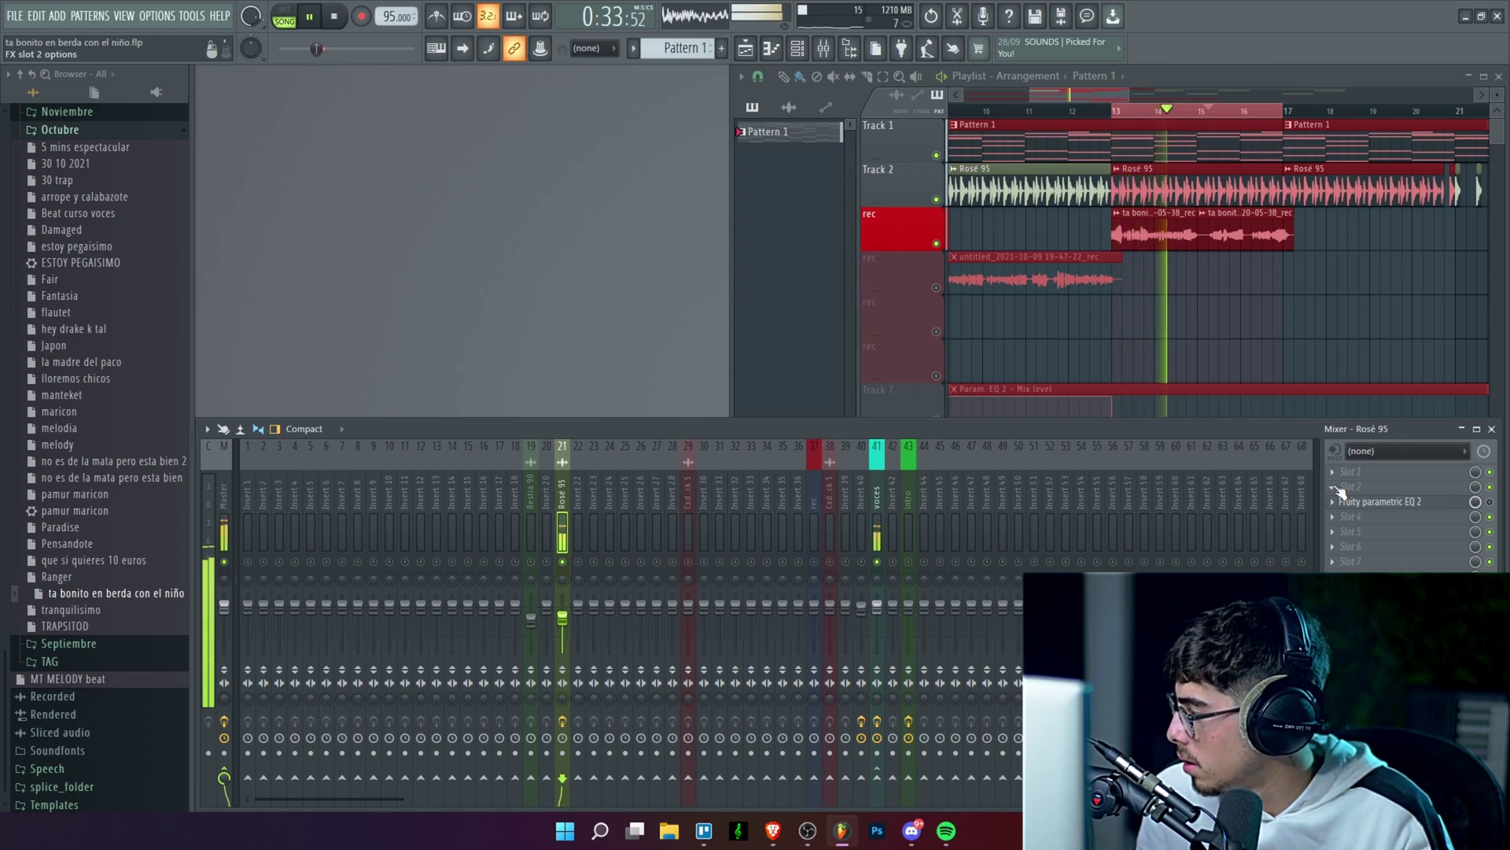
{"action": "key", "text": "ctrl+s"}
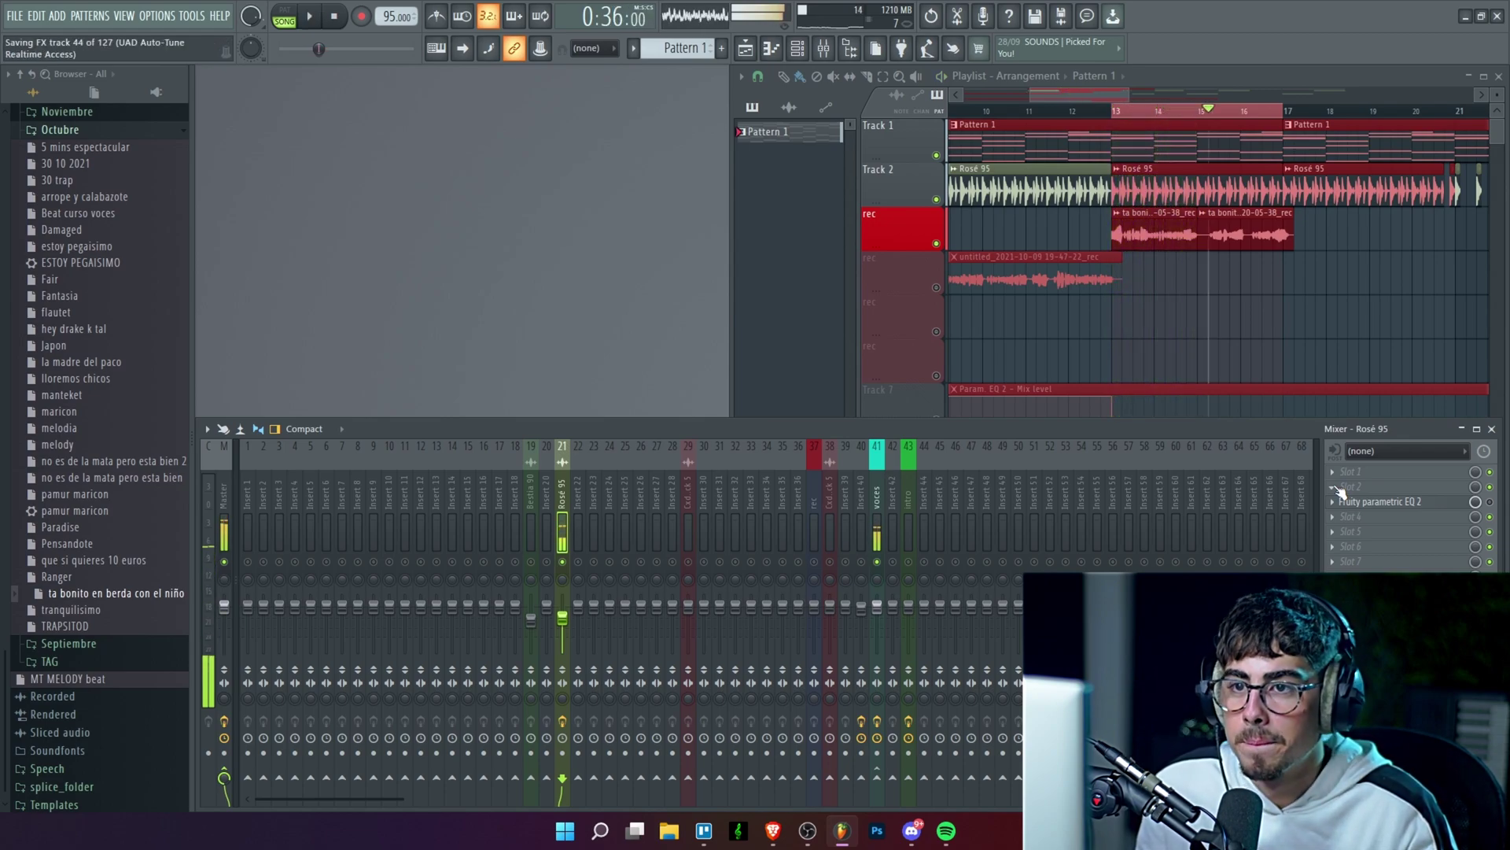
Compare the vocal in the mix with the voces channel's effects bypassed and re-enabled one by one
{"action": "left_click", "coordinate": [875, 470]}
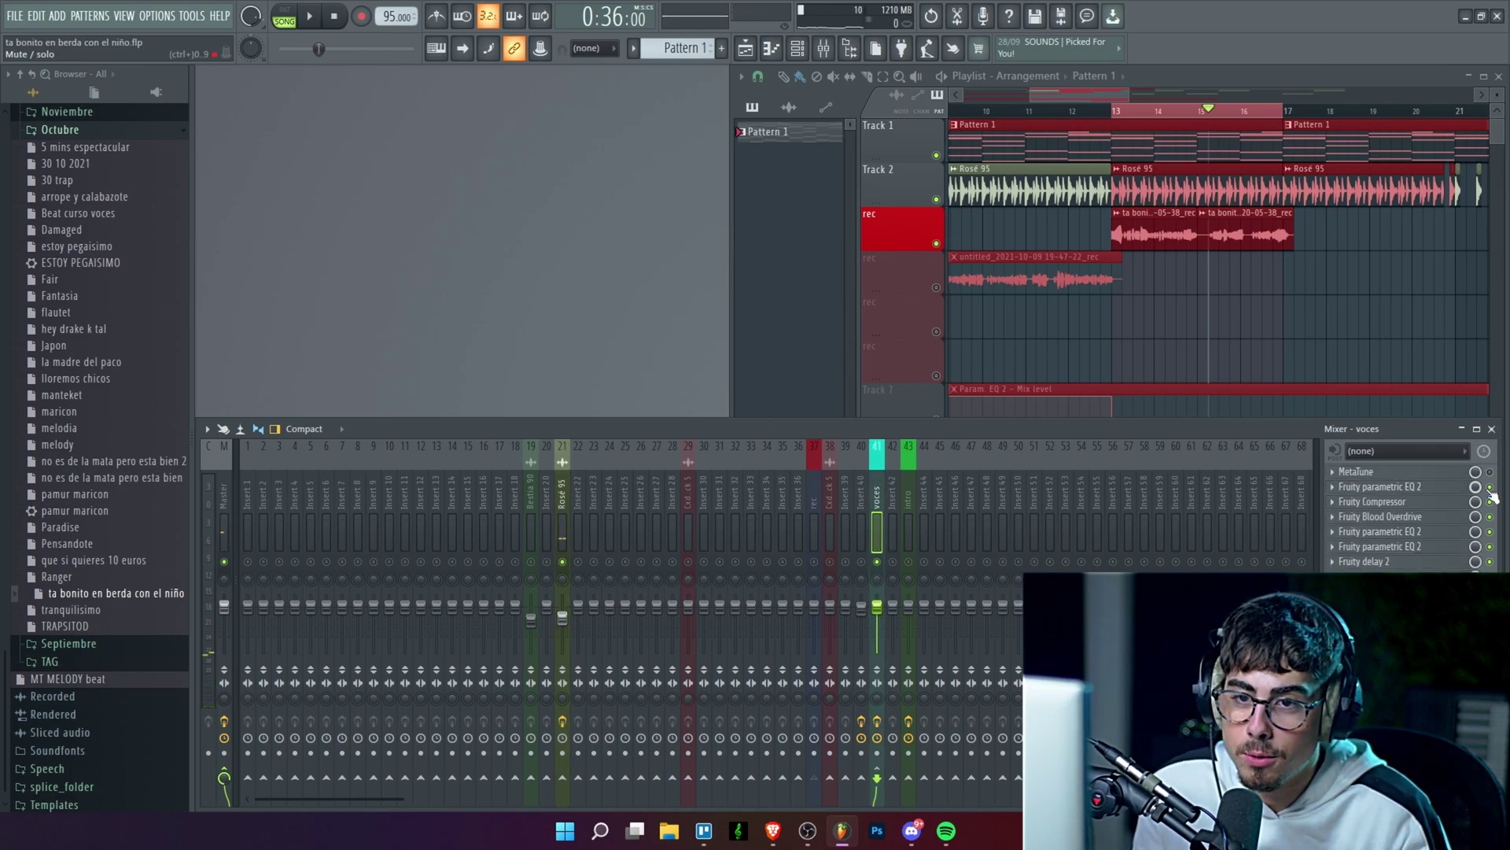
{"action": "key", "text": "space"}
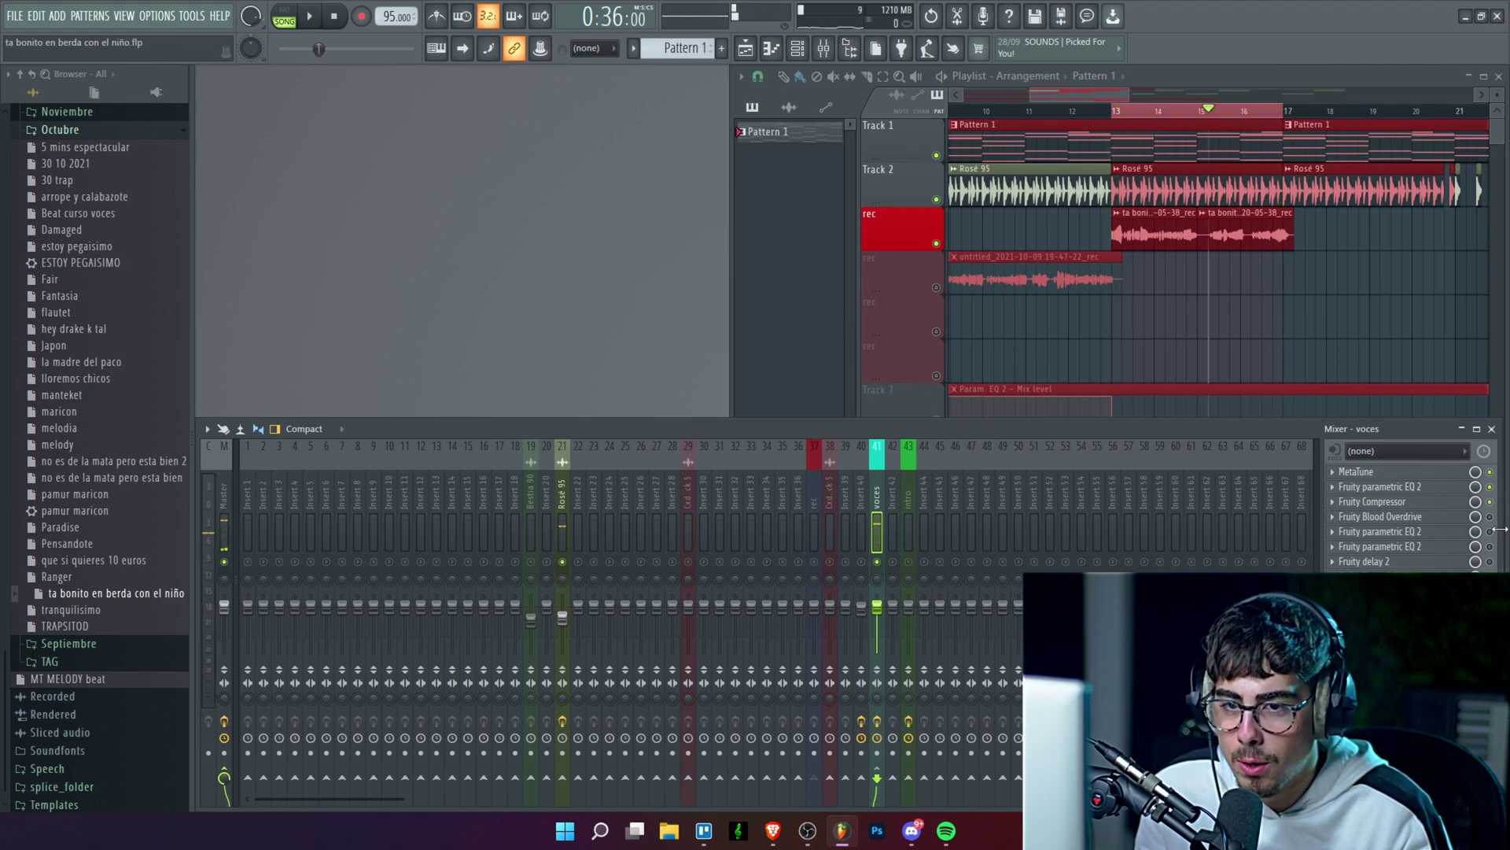
{"action": "key", "text": "space"}
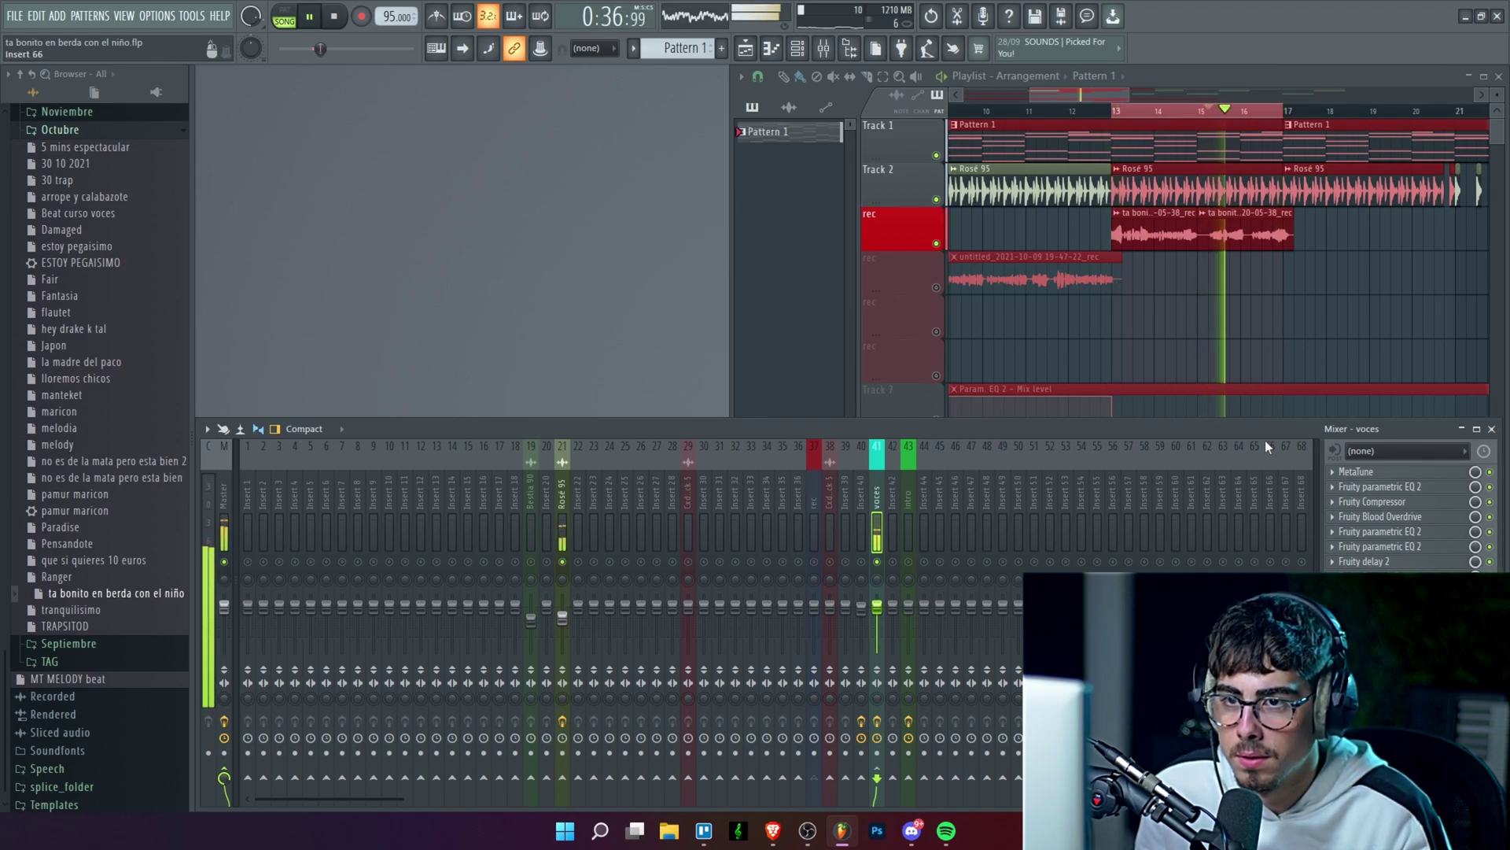